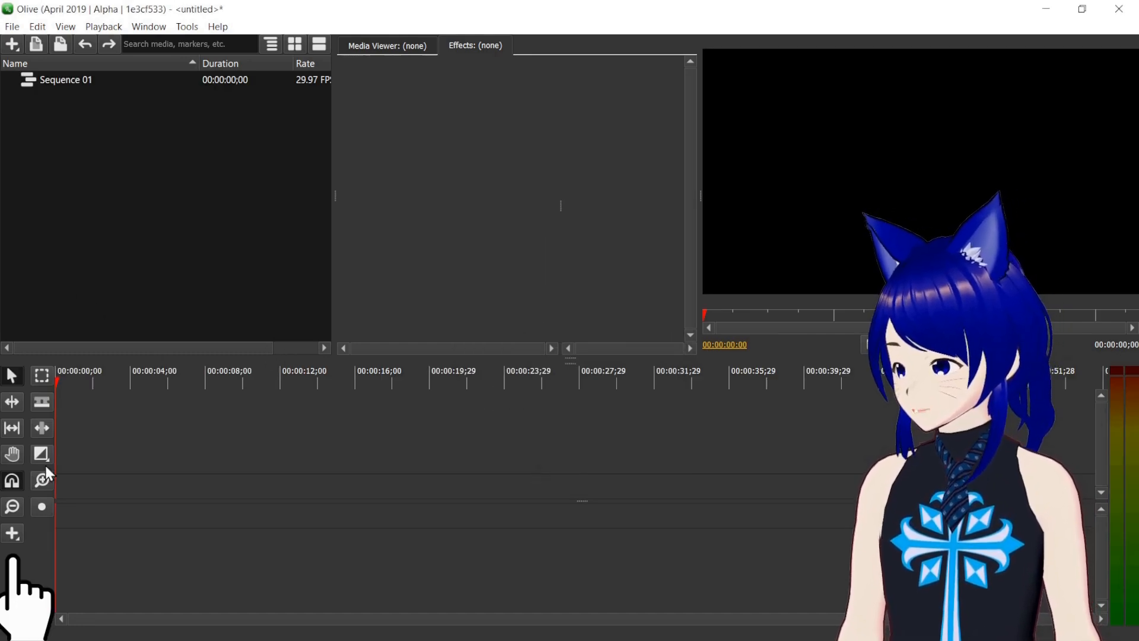
Create a solid color clip about 6 seconds long on the first video track, starting at the sequence's beginning.
click(16, 533)
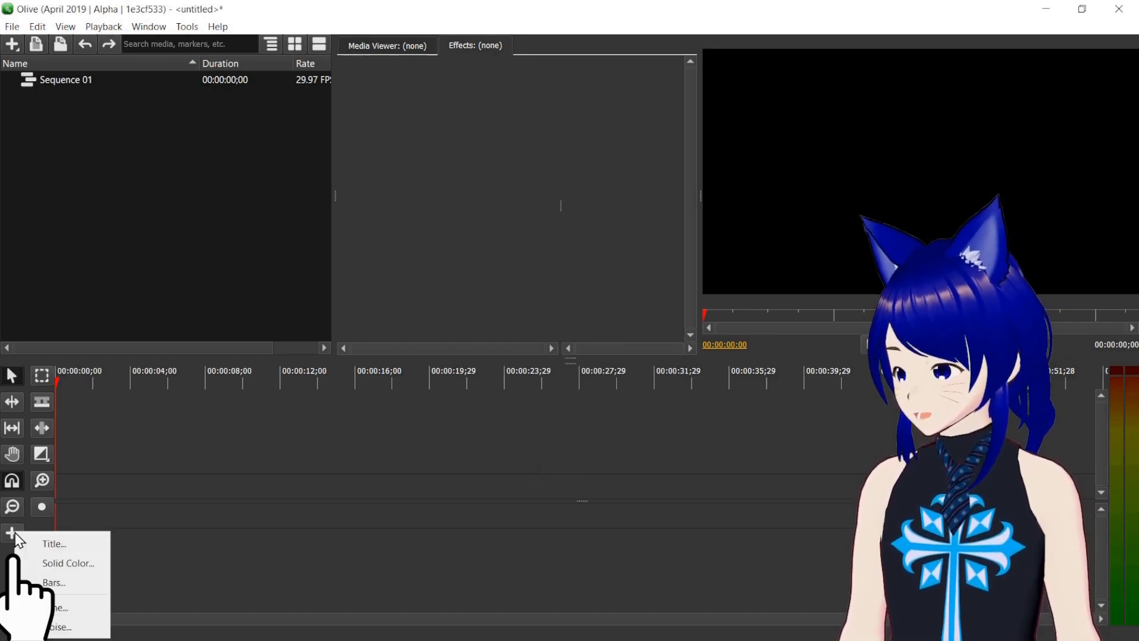
click(43, 564)
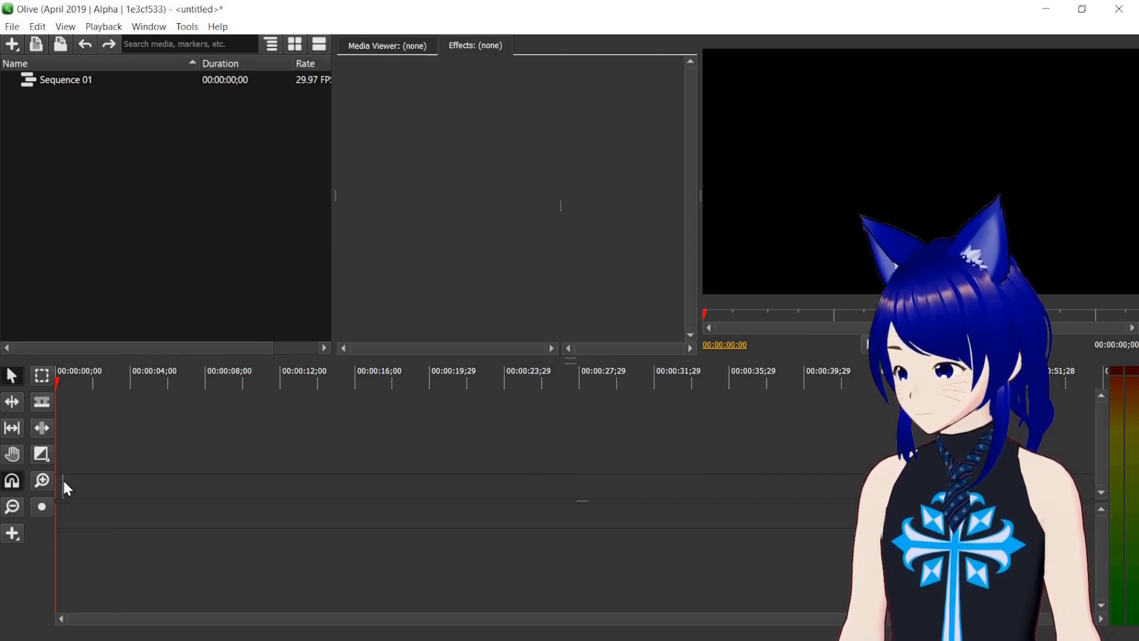
drag(56, 485, 172, 487)
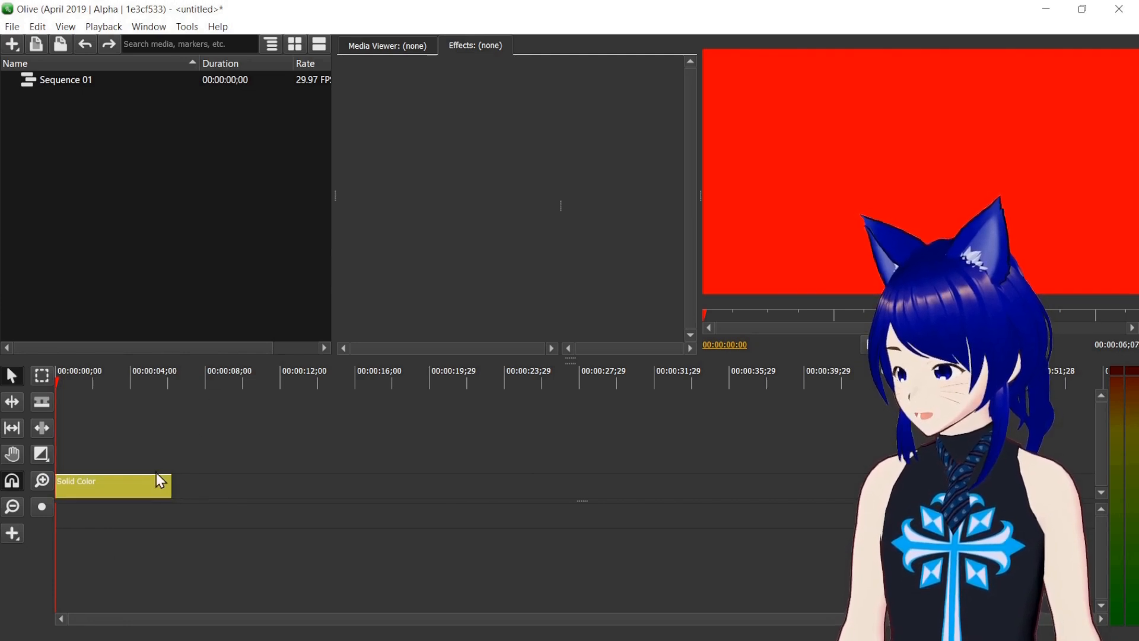
Set the solid color clip's color to white (#ffffff).
click(154, 484)
click(486, 321)
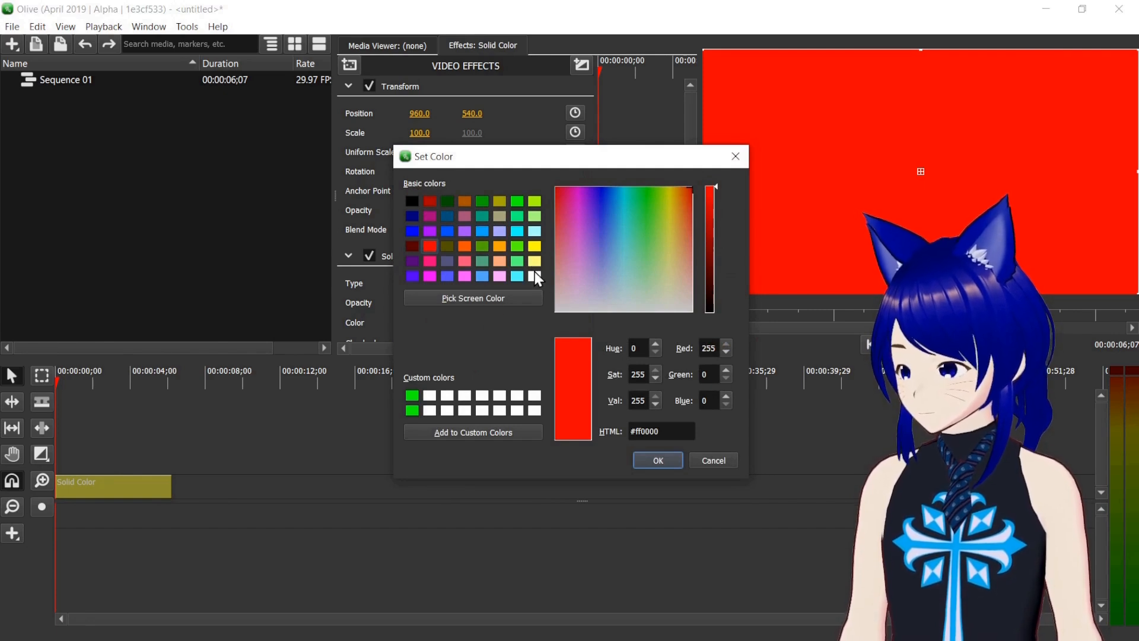
click(535, 275)
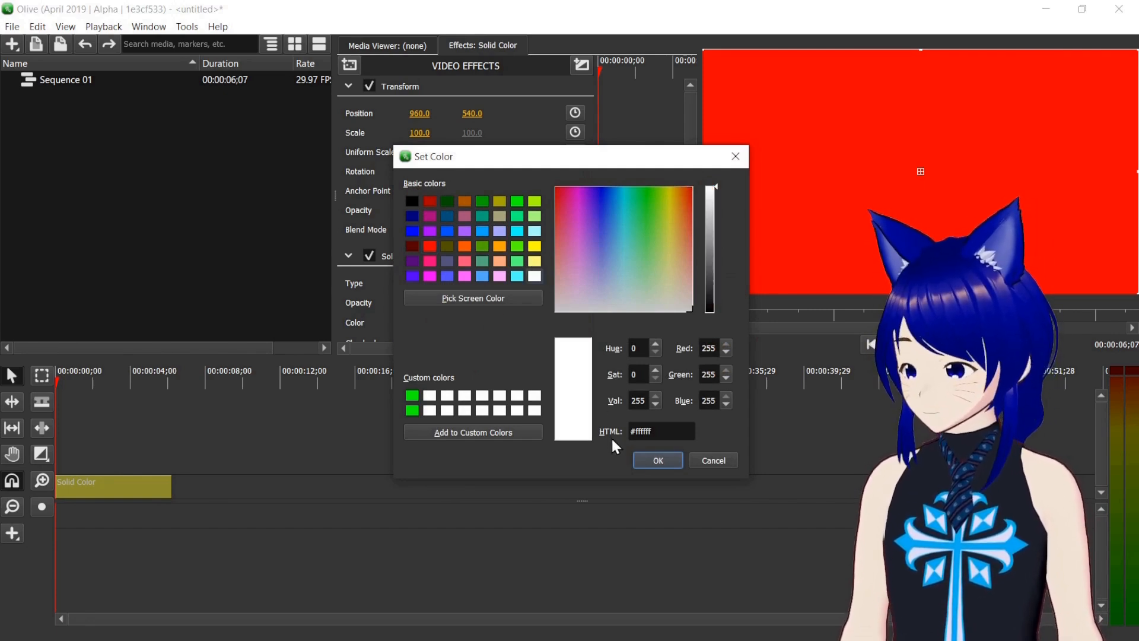
click(652, 459)
Copy the white clip and paste a duplicate directly after it on the same track.
right_click(162, 489)
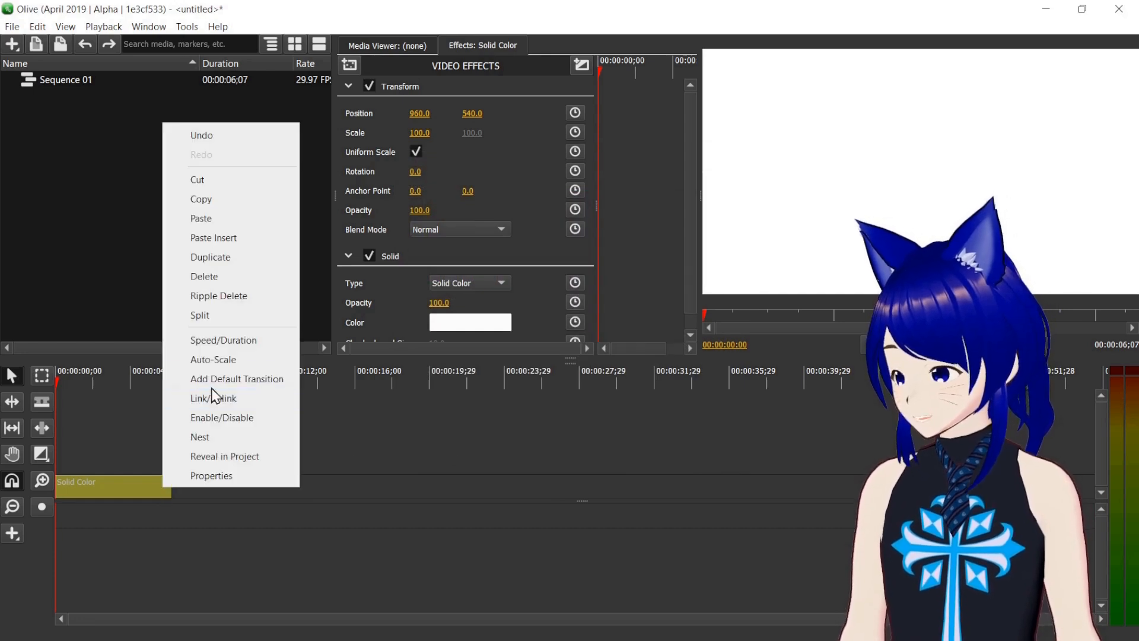
click(234, 198)
click(169, 386)
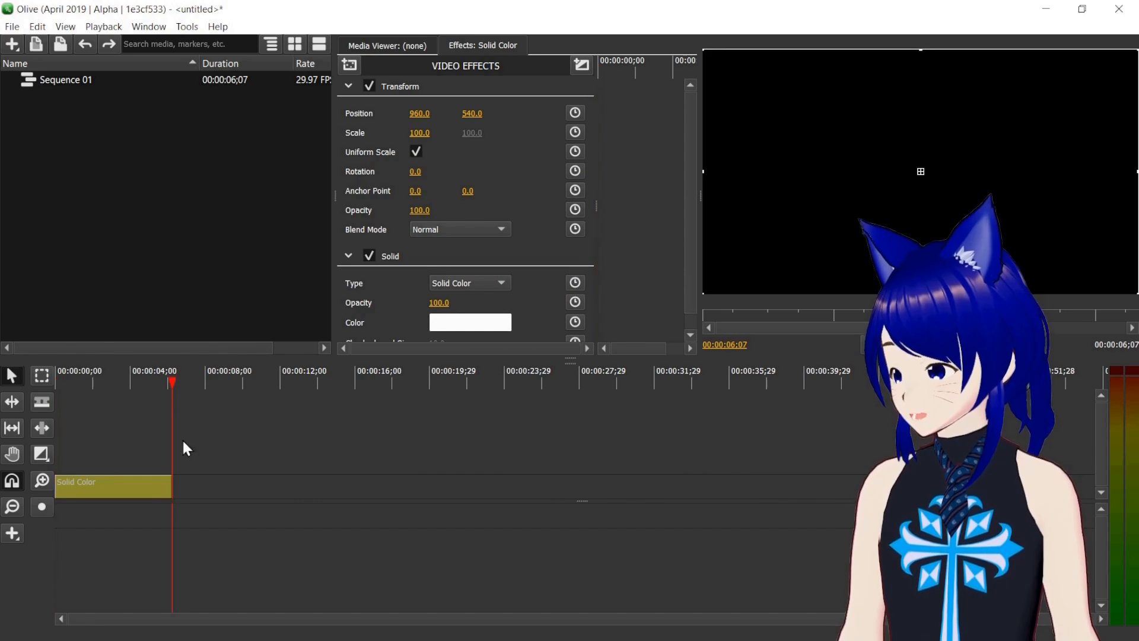
right_click(192, 484)
click(234, 533)
Copy both solid color clips together and paste the pair twice at the end of the track, making six clips.
drag(133, 457, 188, 488)
right_click(188, 489)
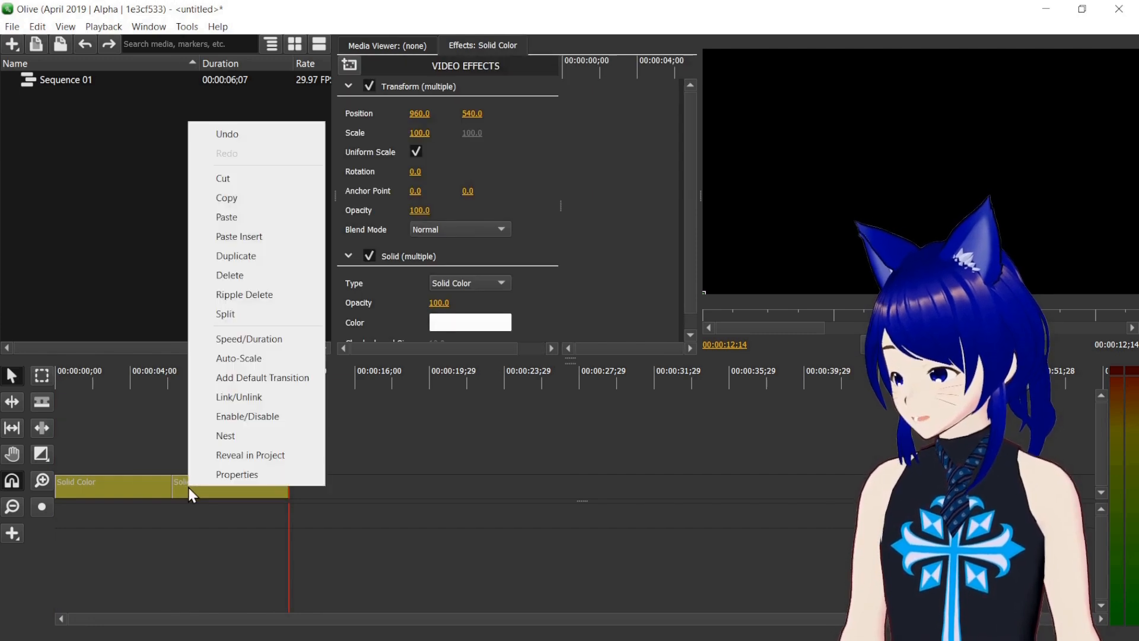
click(257, 206)
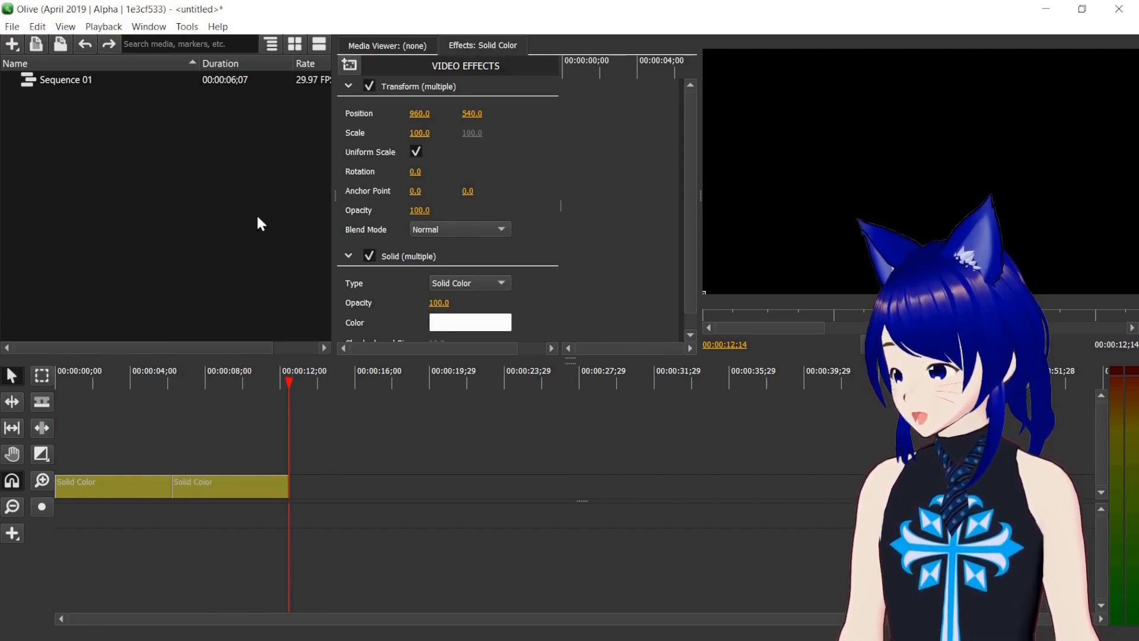
click(311, 485)
right_click(311, 487)
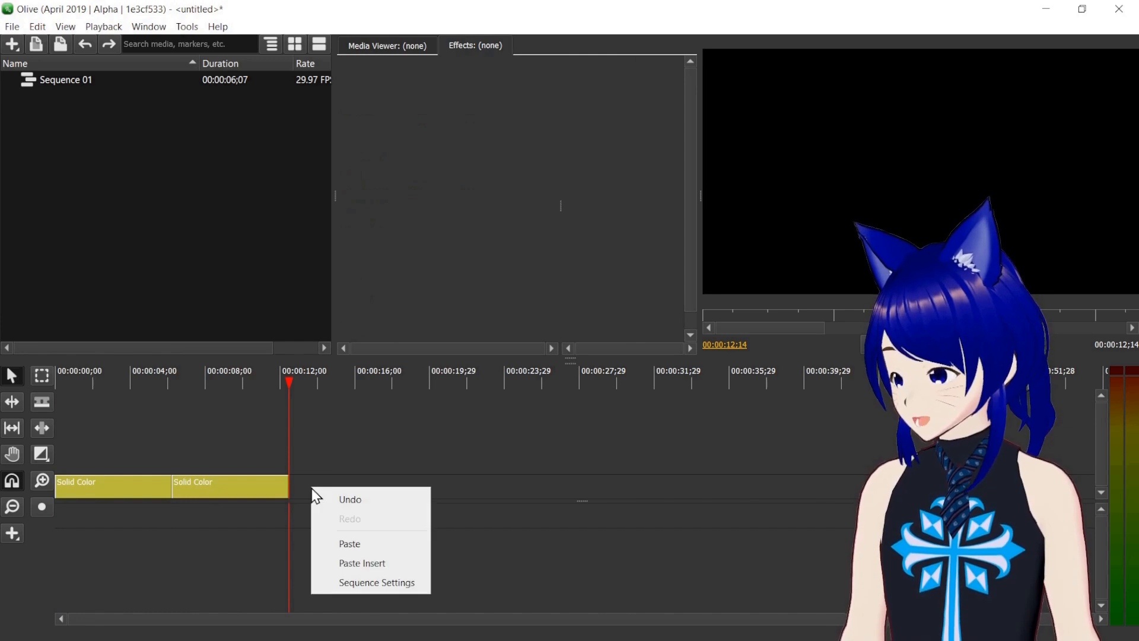
click(344, 543)
right_click(529, 487)
click(580, 541)
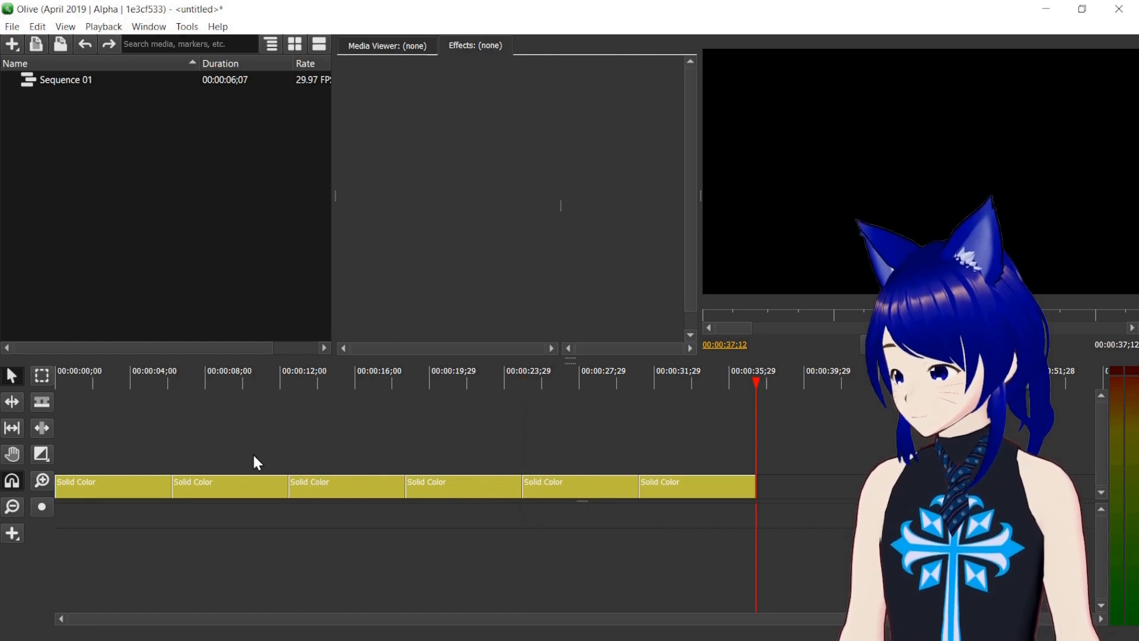
Stack the second and third clips above the first at the sequence start, and move the remaining three onto the fourth track.
drag(244, 486, 93, 465)
click(295, 483)
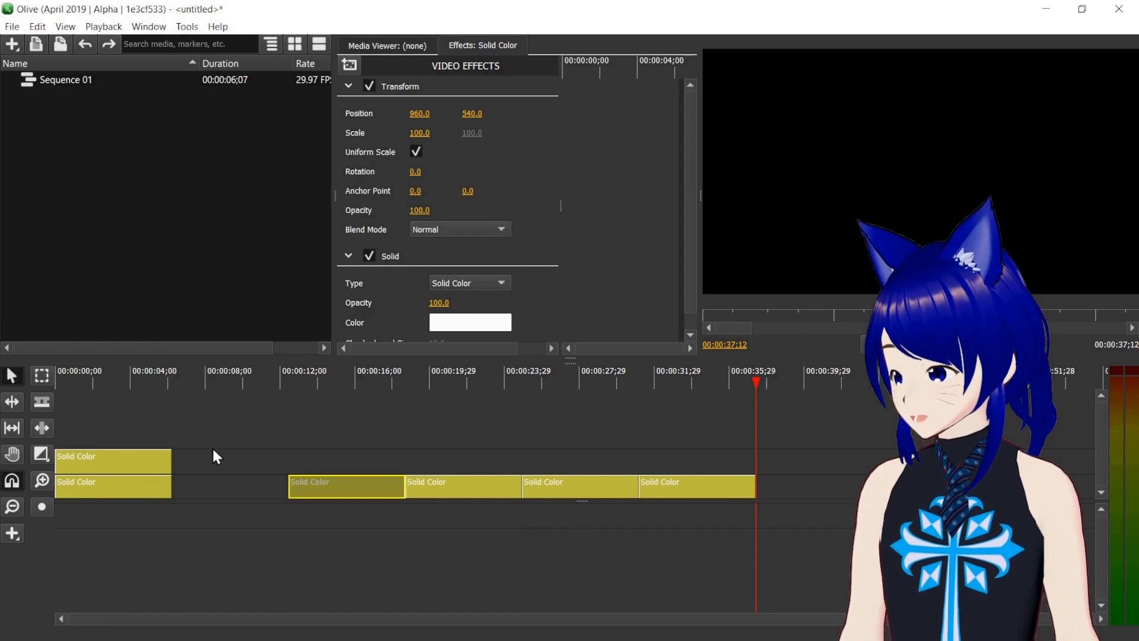
drag(131, 426, 71, 448)
drag(420, 447, 741, 499)
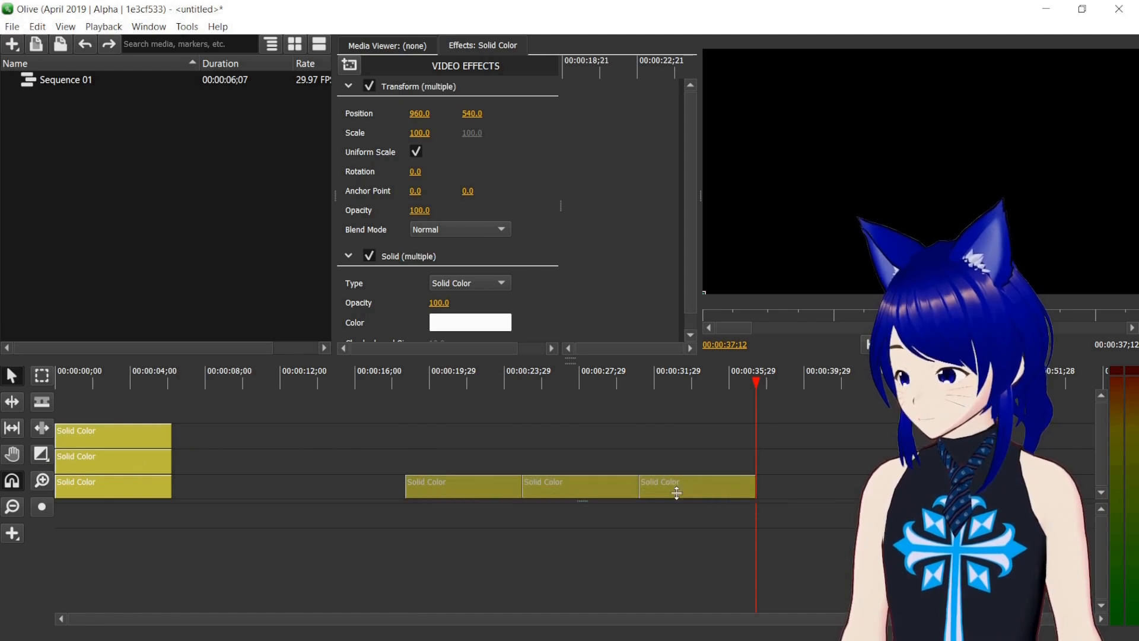
drag(252, 394, 136, 417)
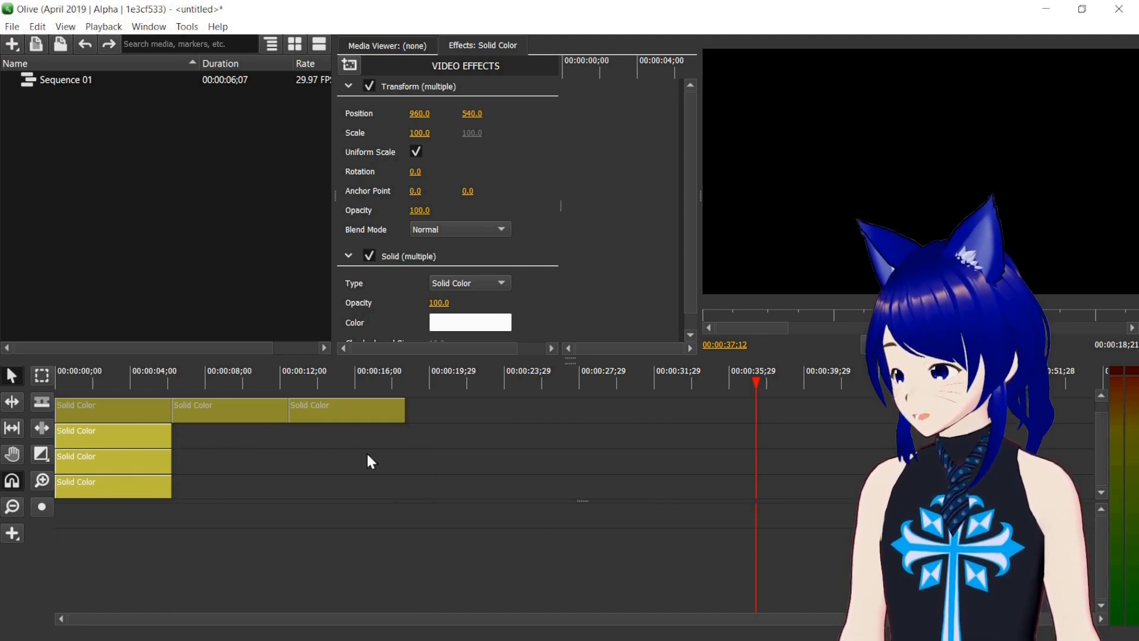
Enlarge the video track area and stack the last two clips on their own tracks, aligned with the sequence start.
drag(577, 501, 575, 547)
drag(250, 481, 314, 456)
drag(246, 452, 83, 436)
click(226, 469)
drag(219, 433, 178, 450)
Add the Crop distort effect to all six stacked solid color clips.
drag(188, 407, 130, 531)
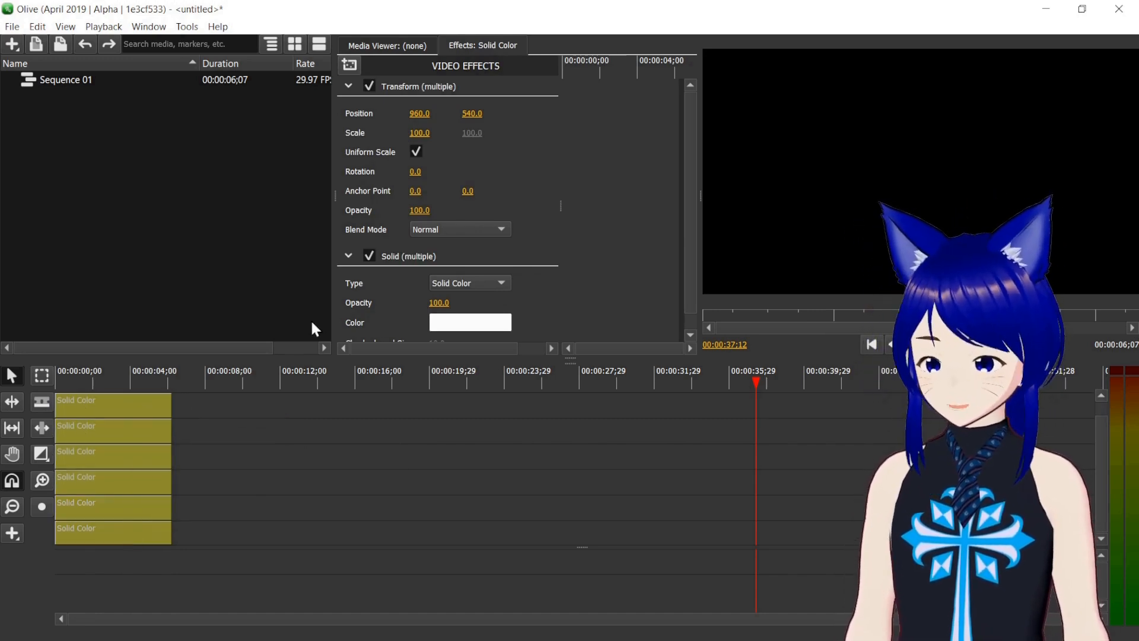
click(350, 65)
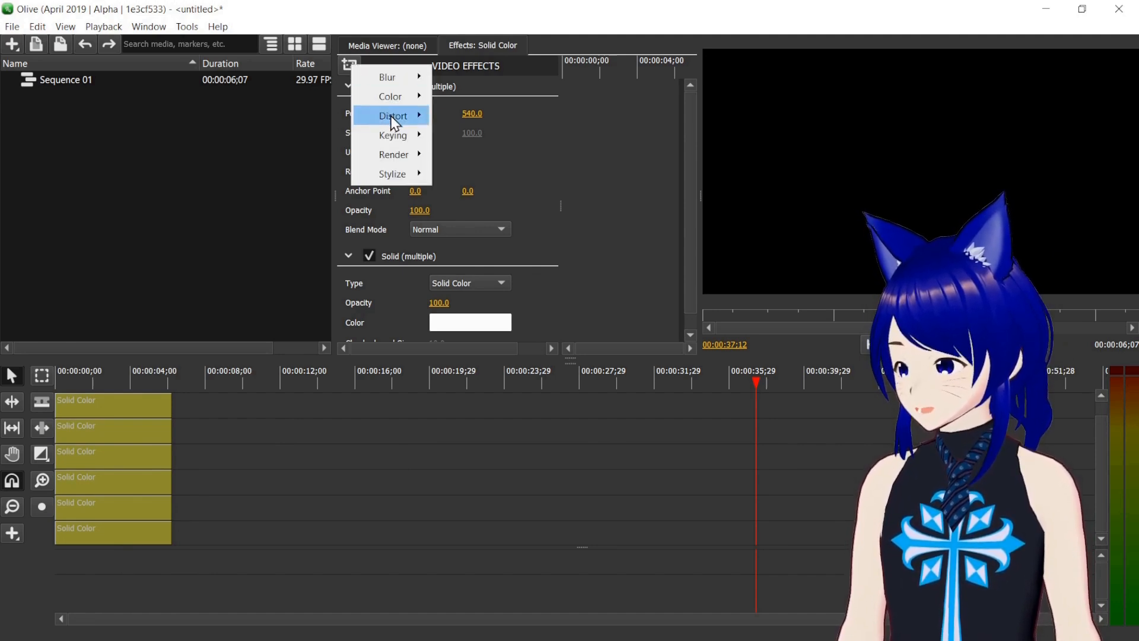
mouse_move(407, 122)
click(463, 153)
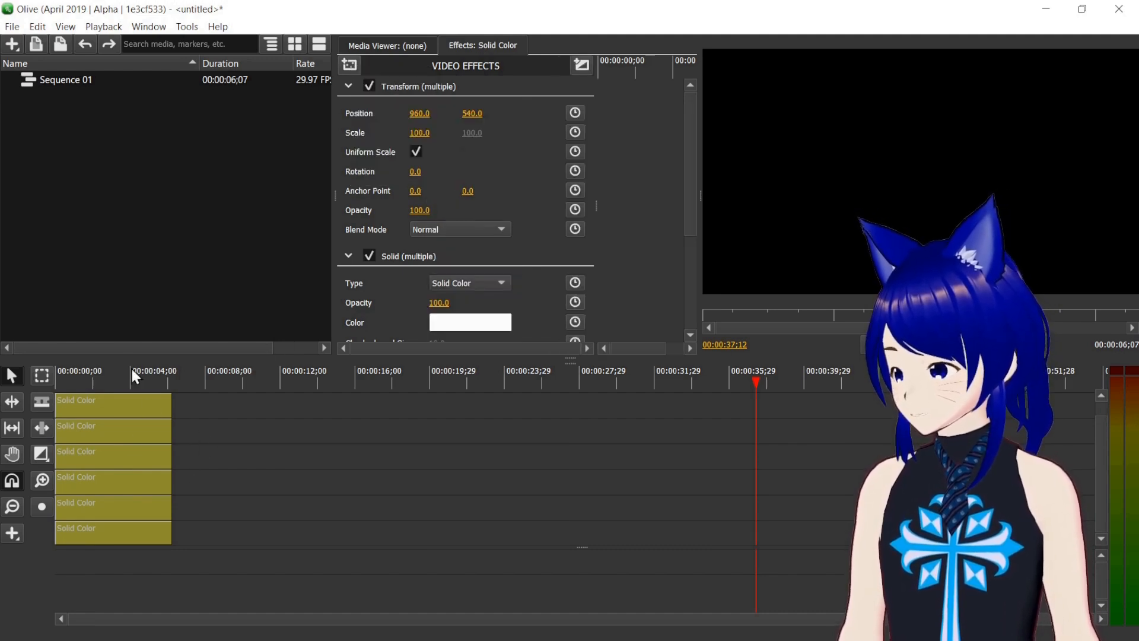
Place the playhead at 00:00:03;15 and disable the five clips above the lowest one.
click(121, 383)
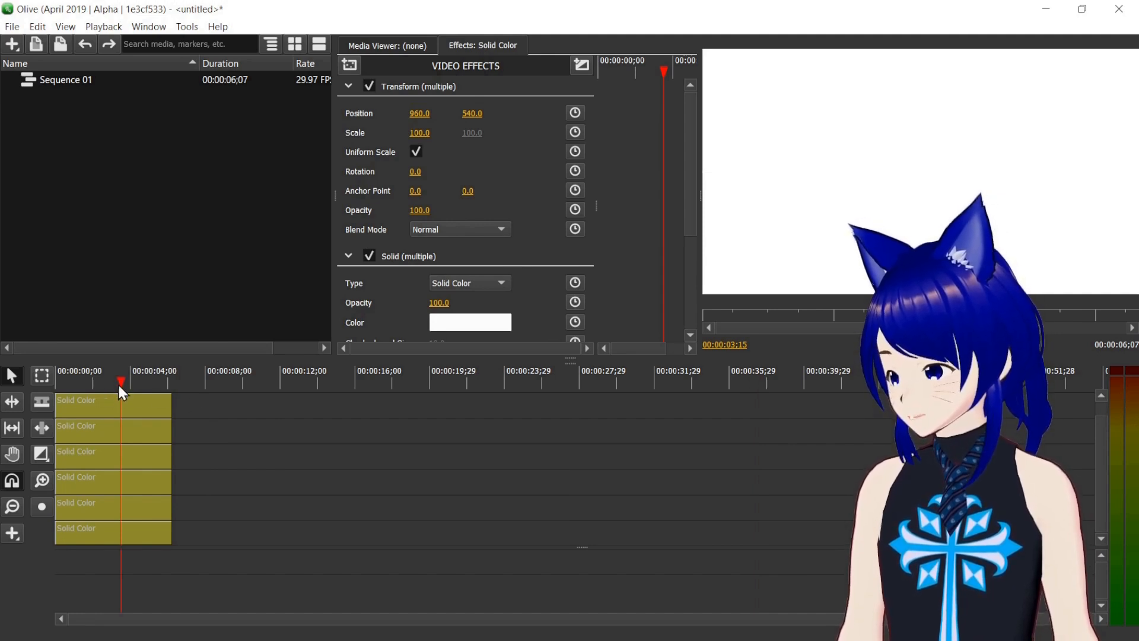
drag(179, 406, 138, 500)
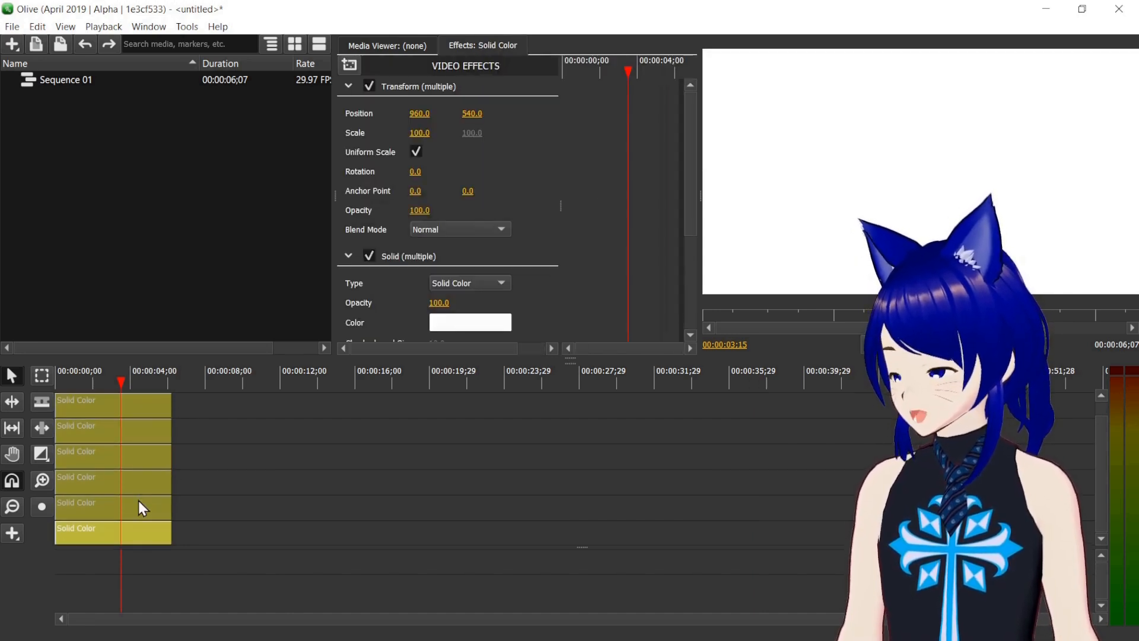
right_click(143, 509)
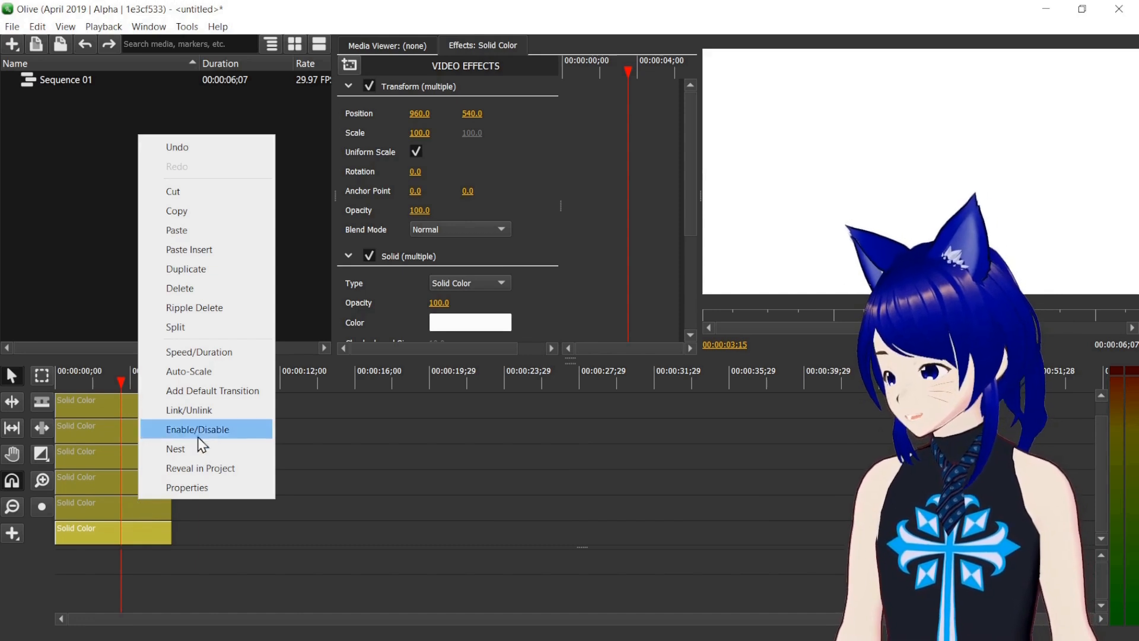
click(240, 439)
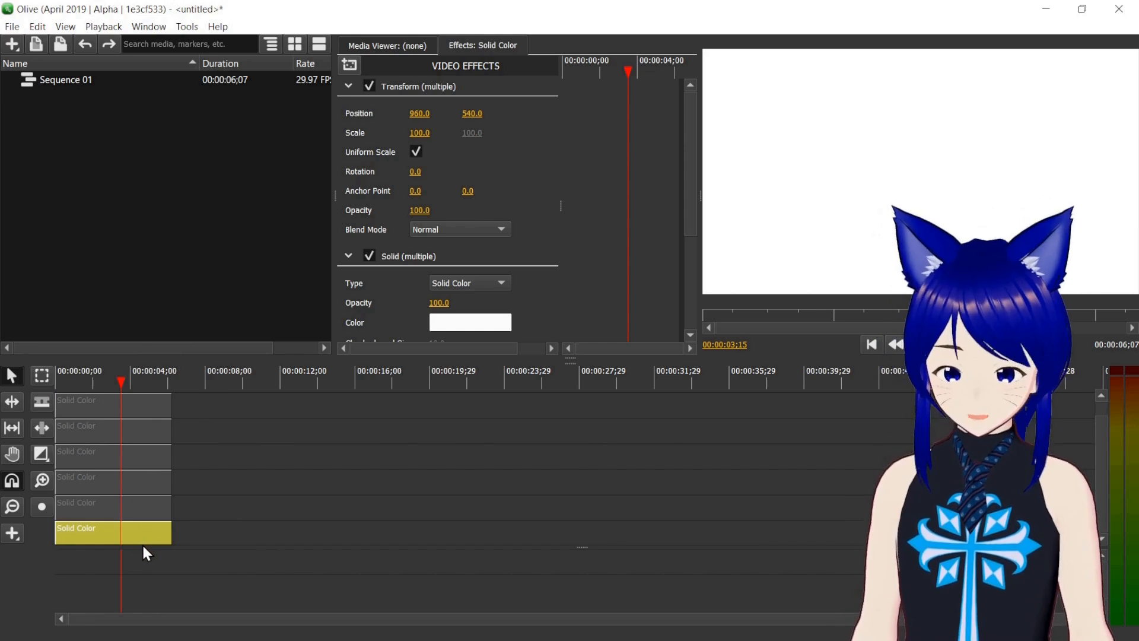
Crop the lowest clip by 49 on the left and 49 on the right to form a central vertical line.
click(157, 535)
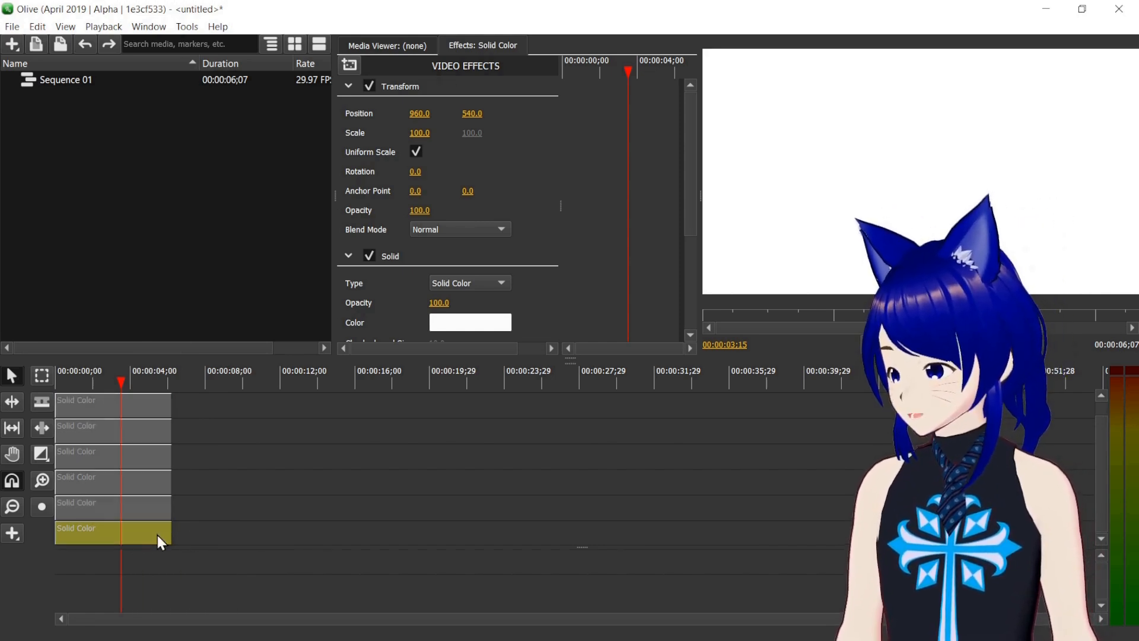
drag(693, 119, 697, 199)
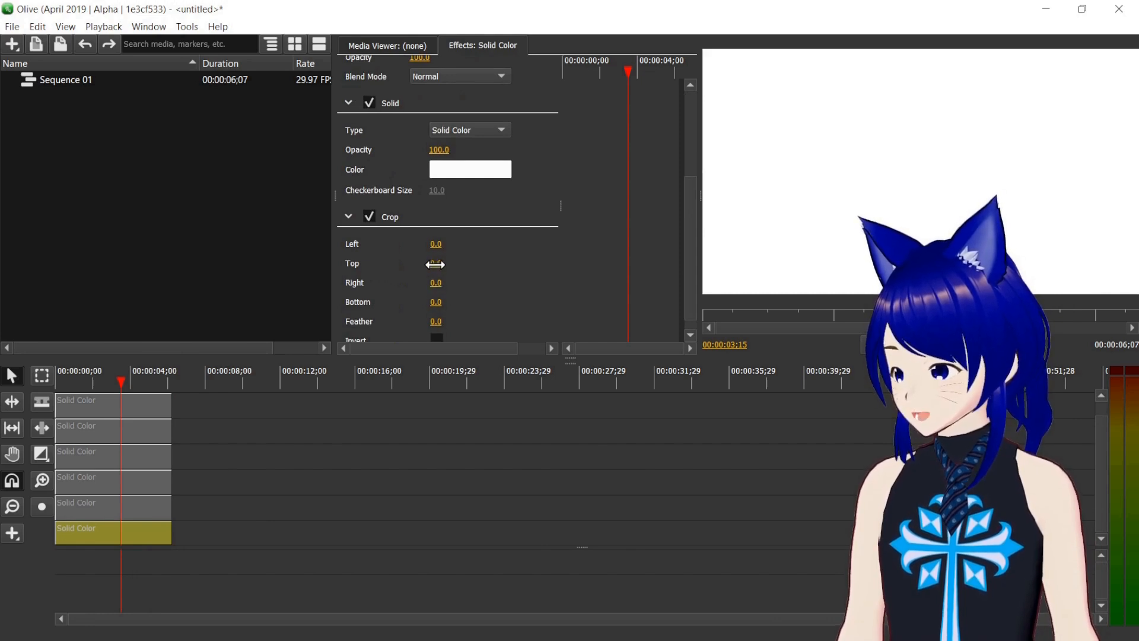
click(436, 245)
text(49)
key(Return)
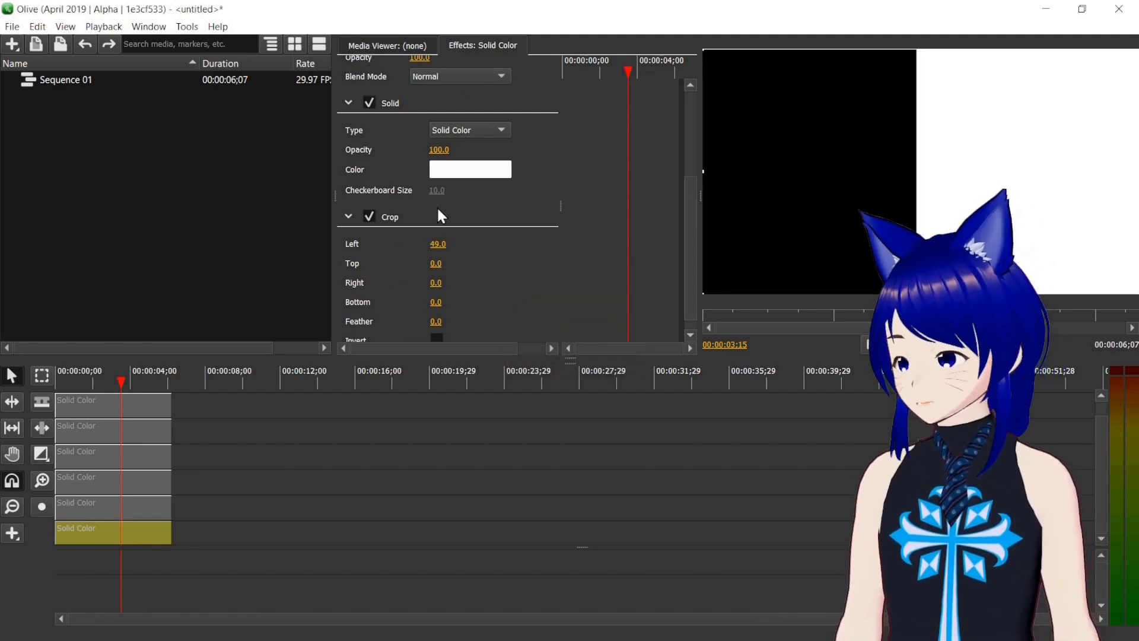
click(435, 282)
text(49)
key(Return)
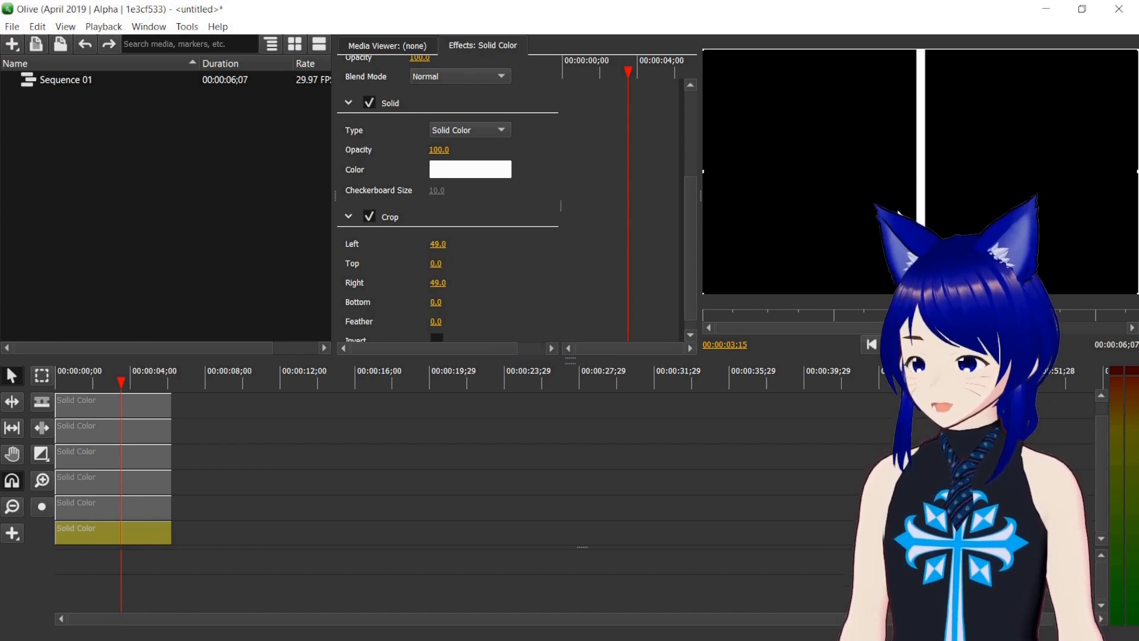
Show the 16:9 title/action safe area guides in the sequence viewer.
click(66, 28)
mouse_move(133, 276)
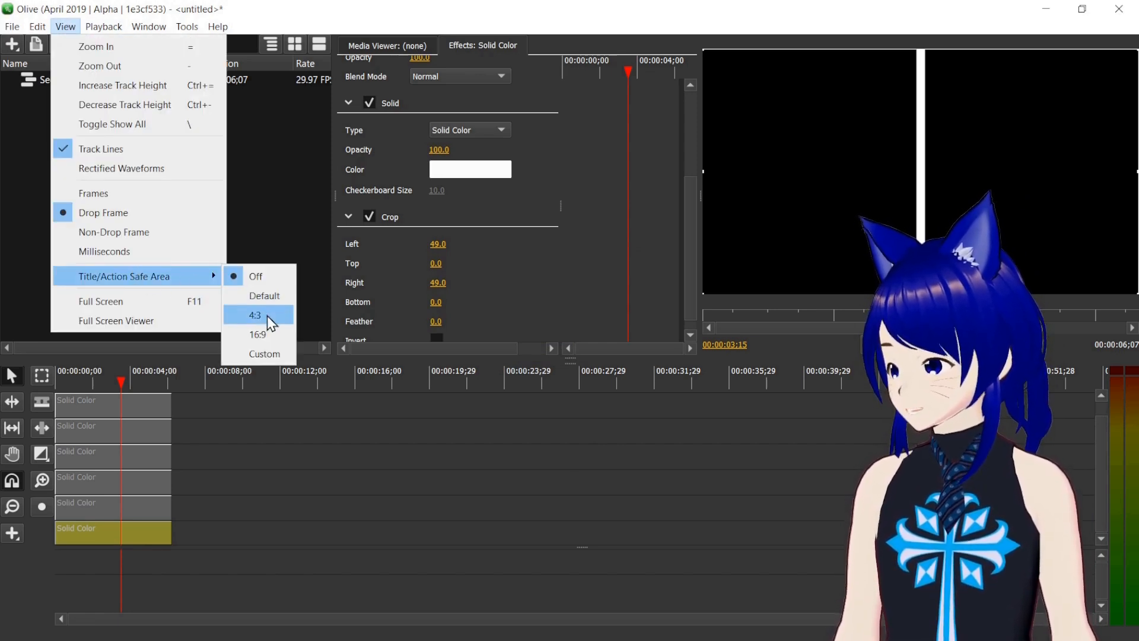
click(267, 333)
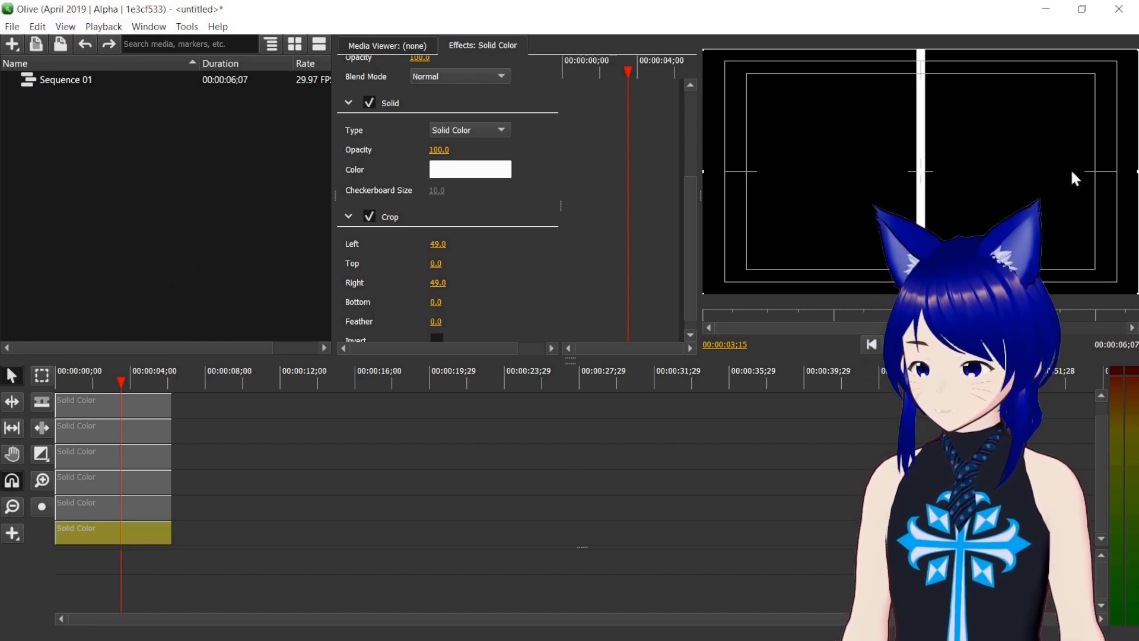
drag(920, 77, 914, 77)
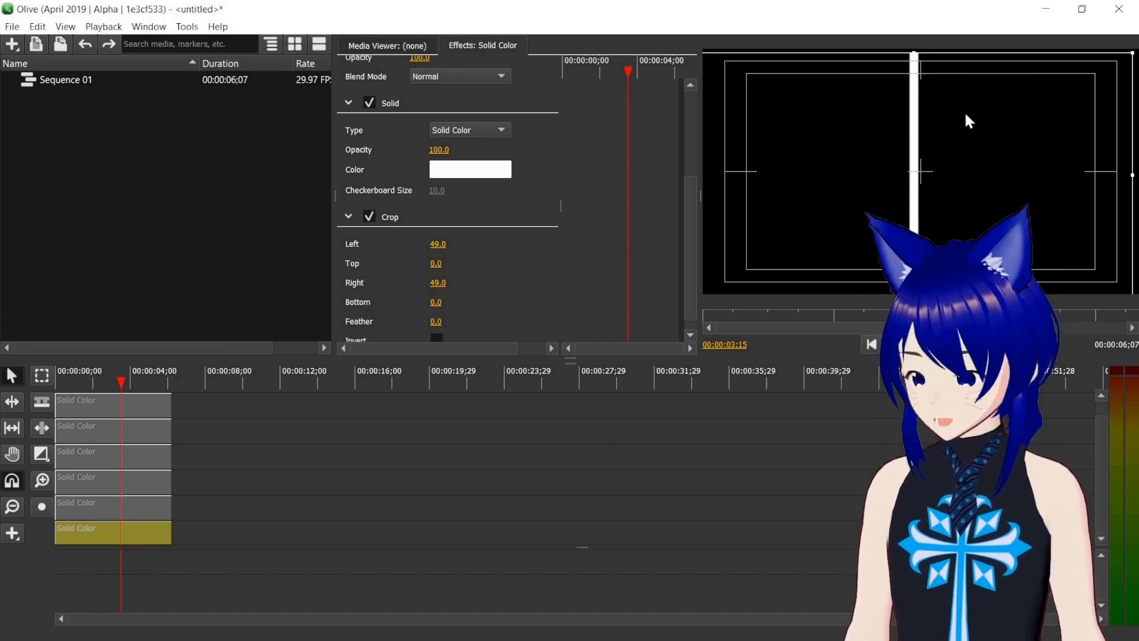
key(ctrl+z)
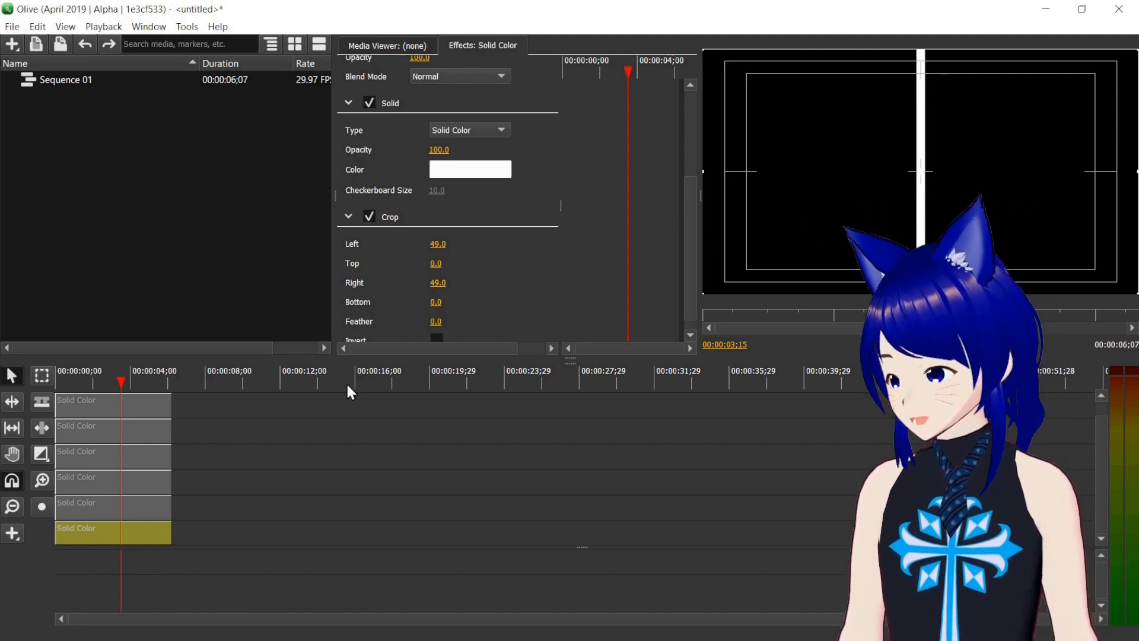
Enable the second-lowest clip and set its right crop to 98 to leave a vertical line at the frame's left edge.
click(132, 513)
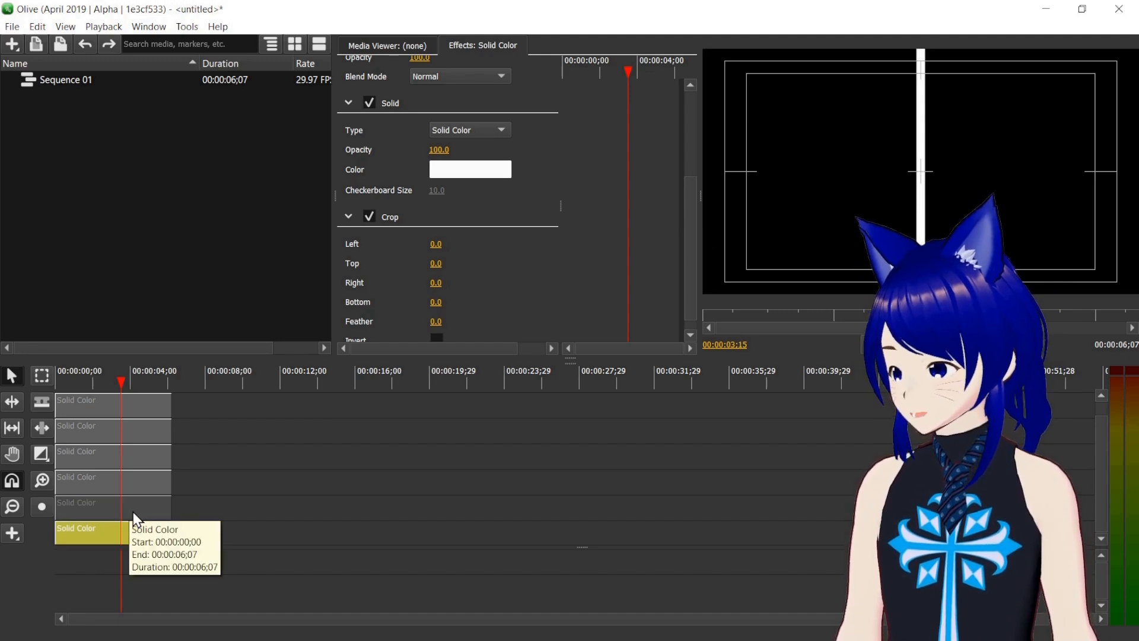
right_click(133, 511)
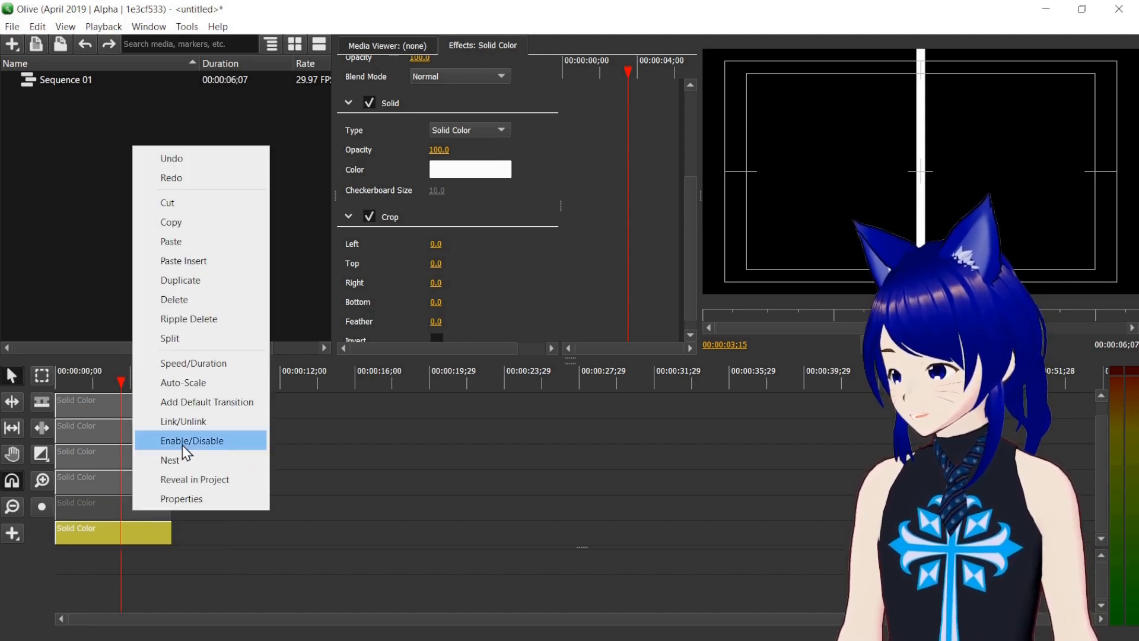
click(221, 444)
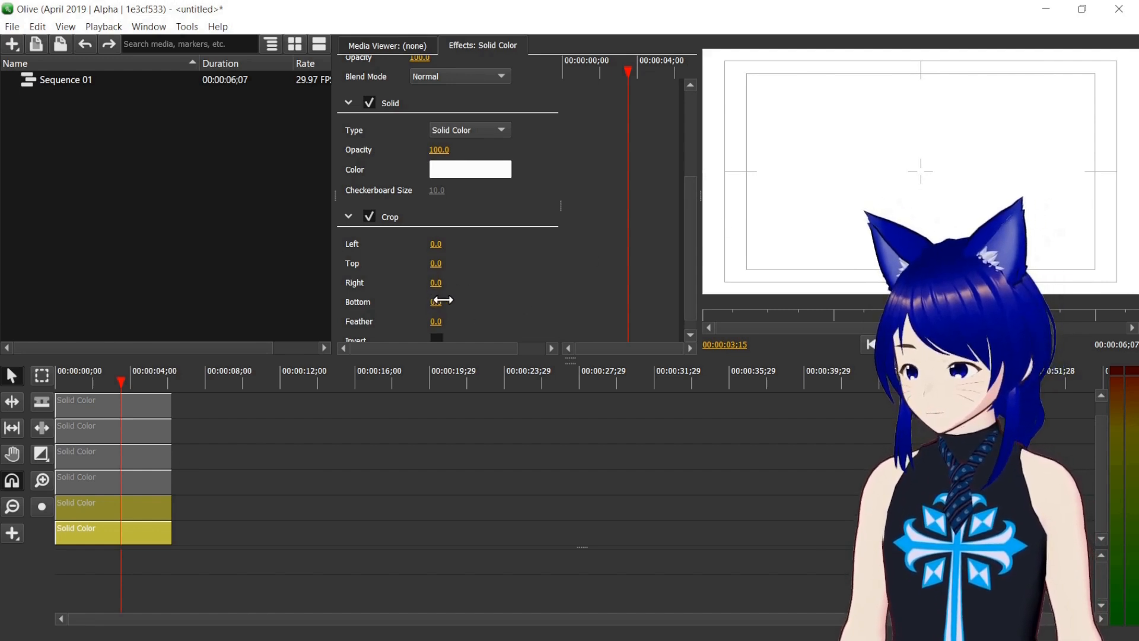
click(435, 283)
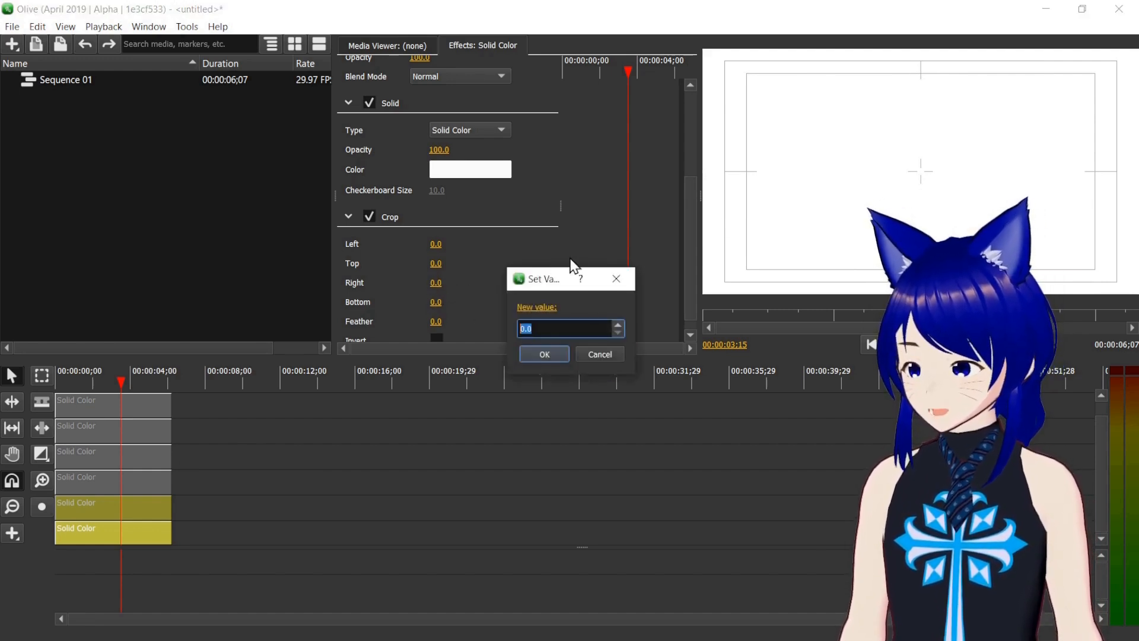
text(98)
key(Return)
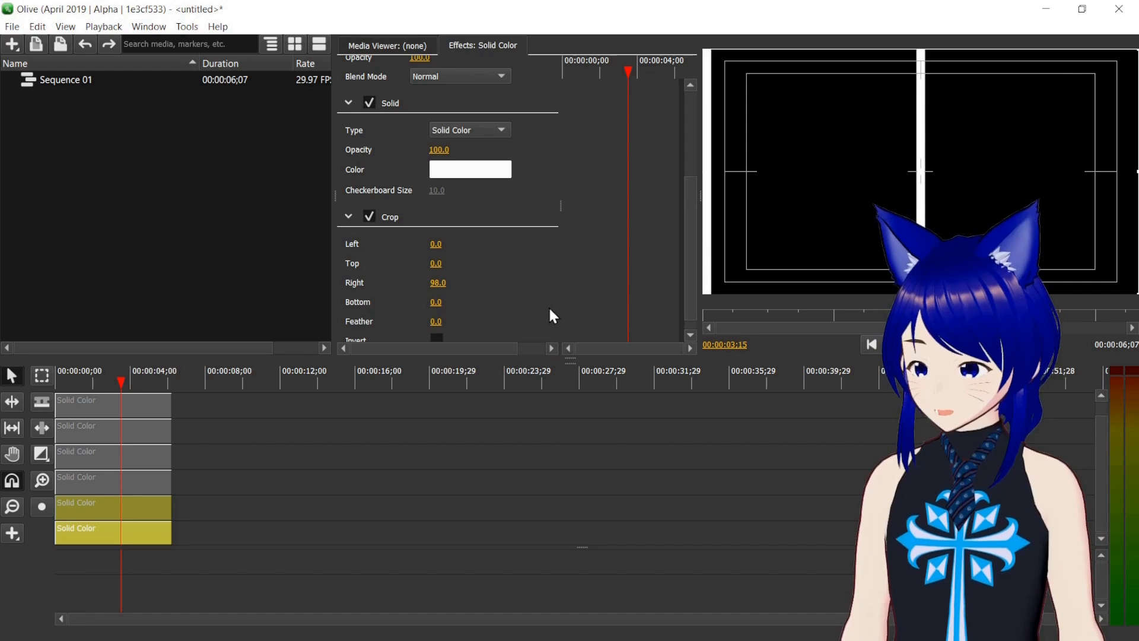
Enable the third-lowest clip and set its left crop to 98 to leave a vertical line at the frame's right edge.
click(131, 481)
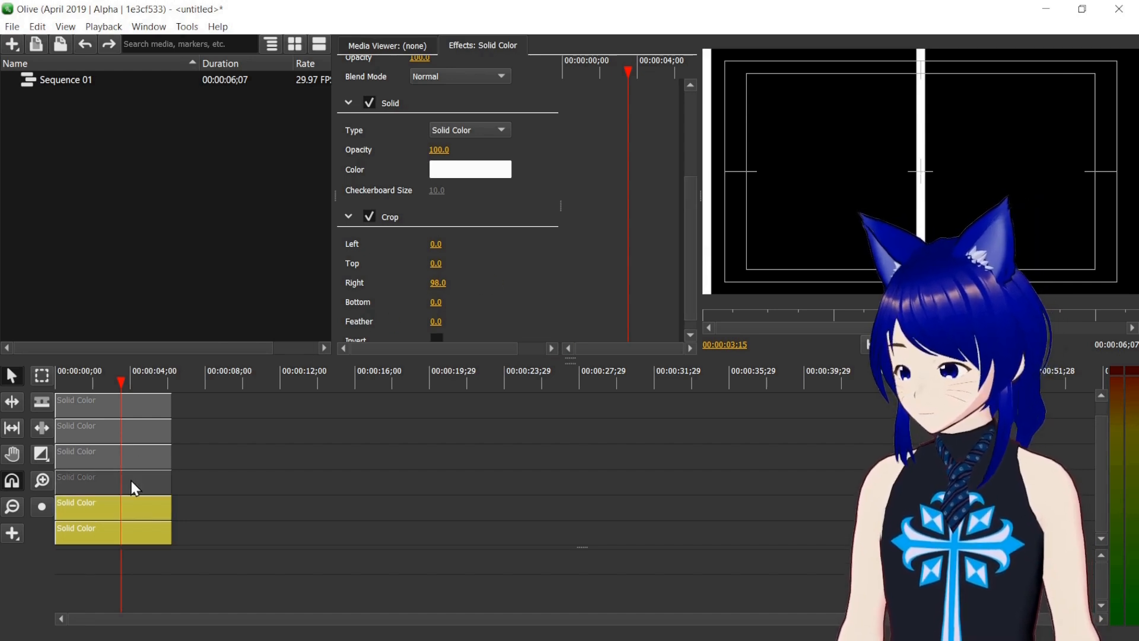
right_click(131, 481)
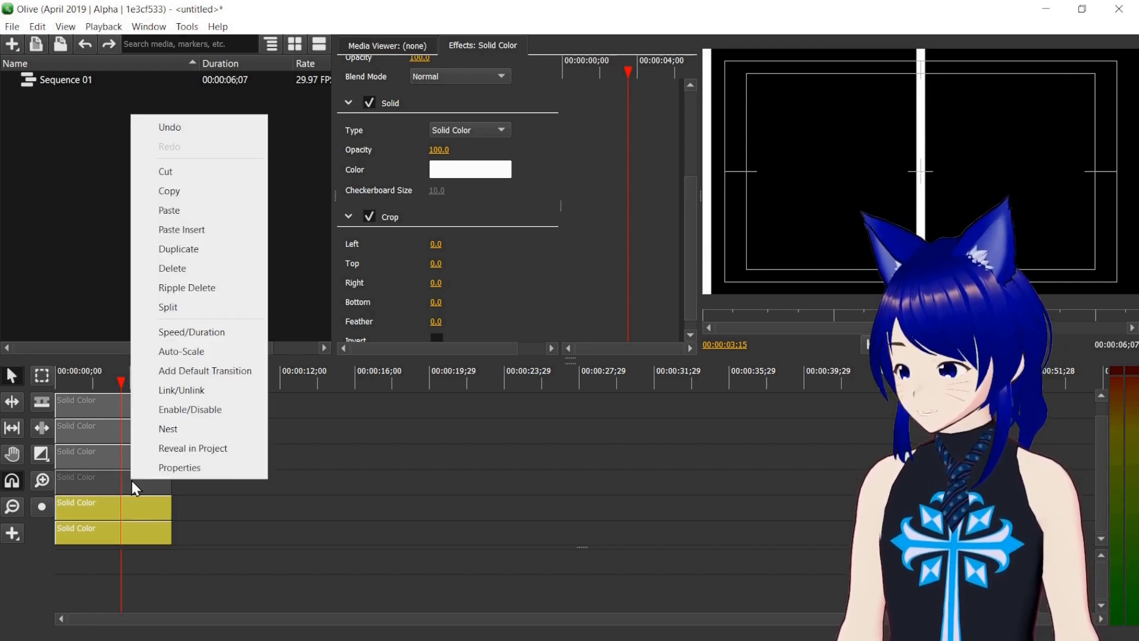
click(216, 405)
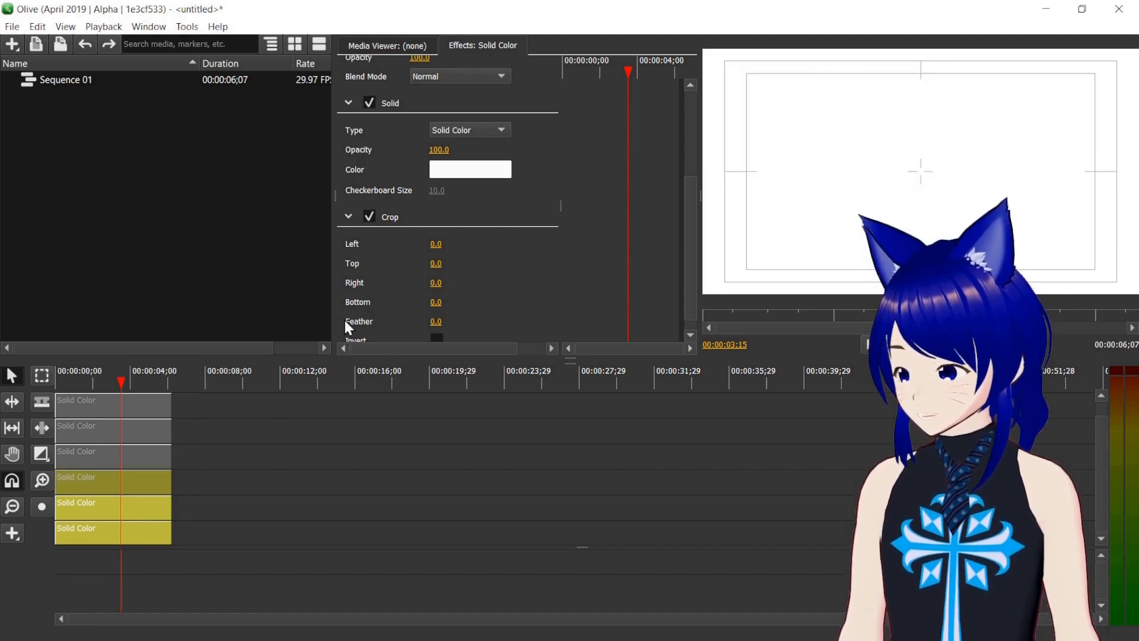
click(435, 244)
text(98)
key(Return)
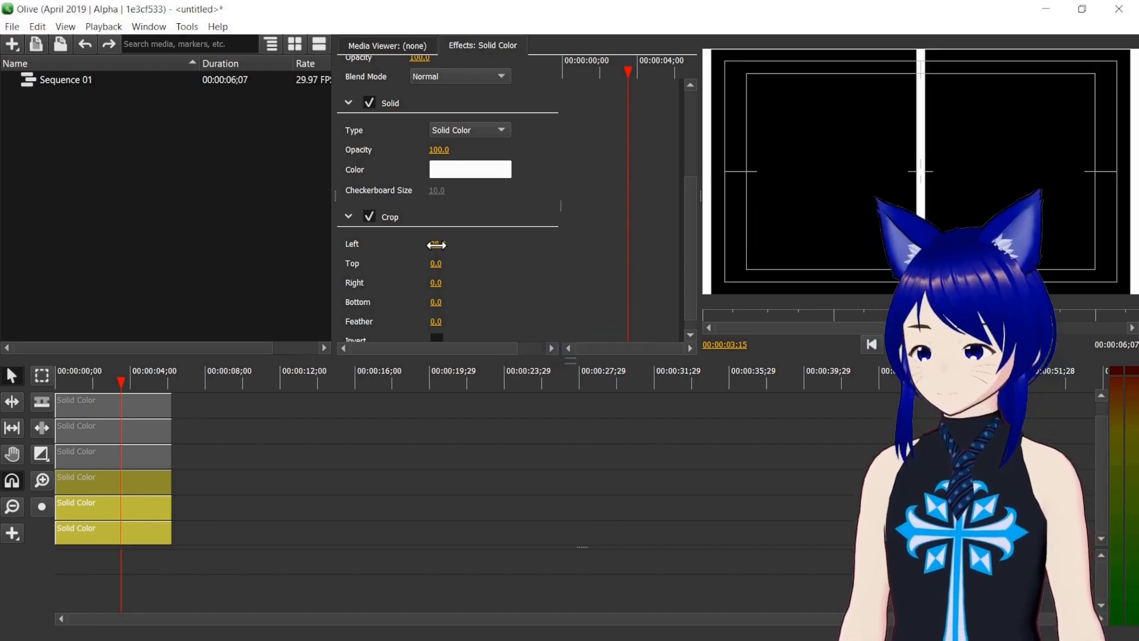
Enable the three uppermost solid color clips together.
drag(181, 398, 126, 454)
right_click(126, 453)
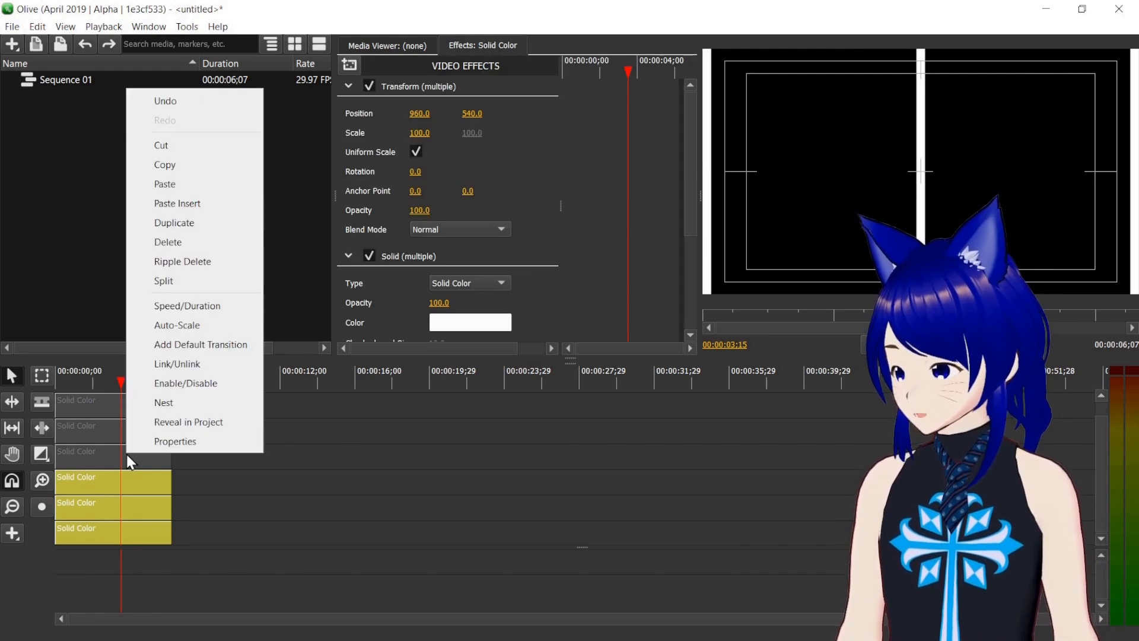
click(197, 385)
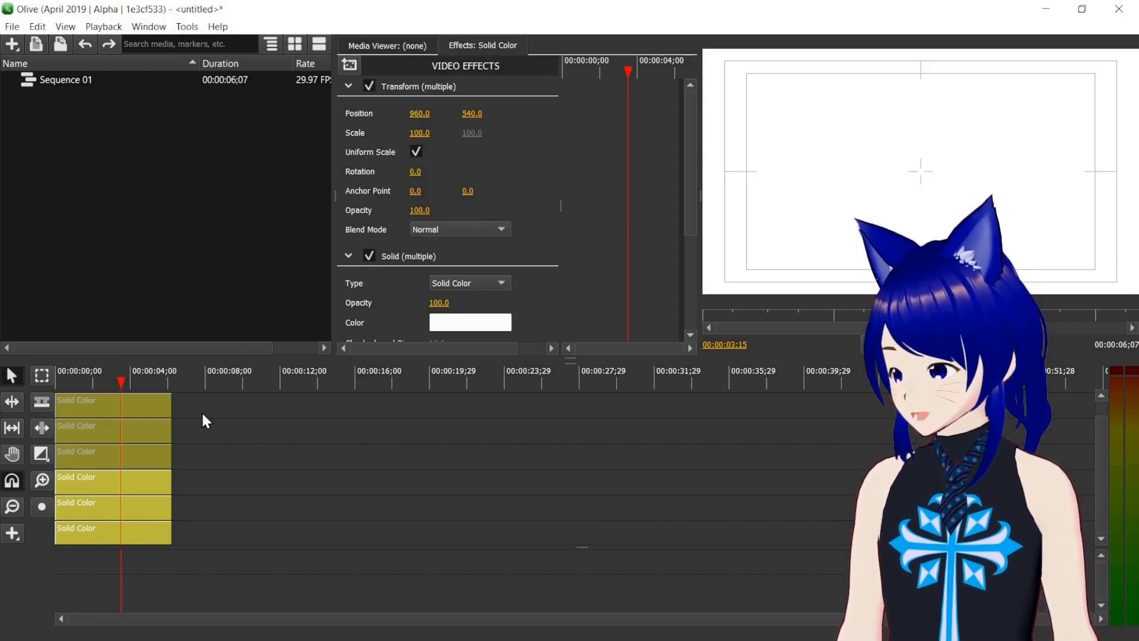
Crop the third clip from the top by 49 on the top and 49 on the bottom to form a central horizontal line.
click(201, 450)
click(140, 452)
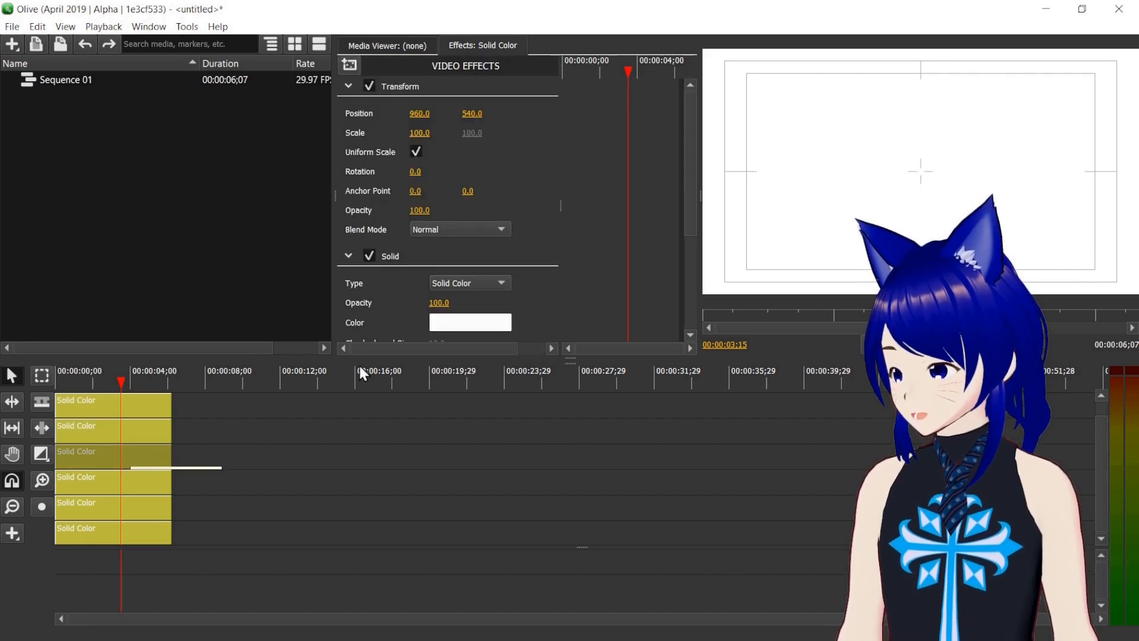
drag(691, 171, 674, 283)
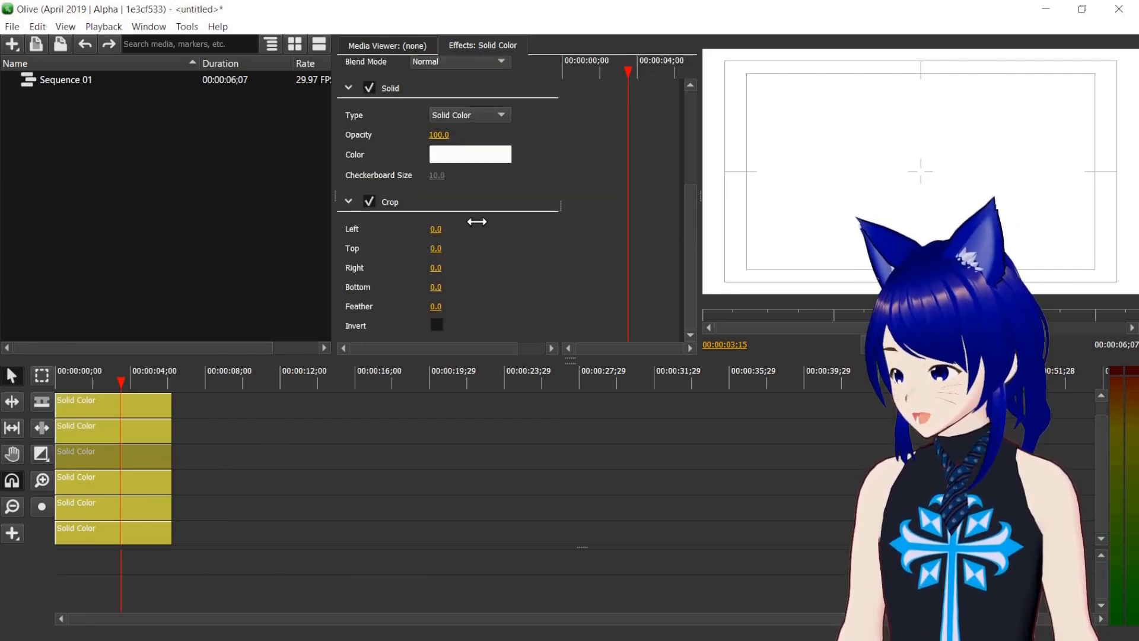
double_click(437, 249)
text(49)
key(Return)
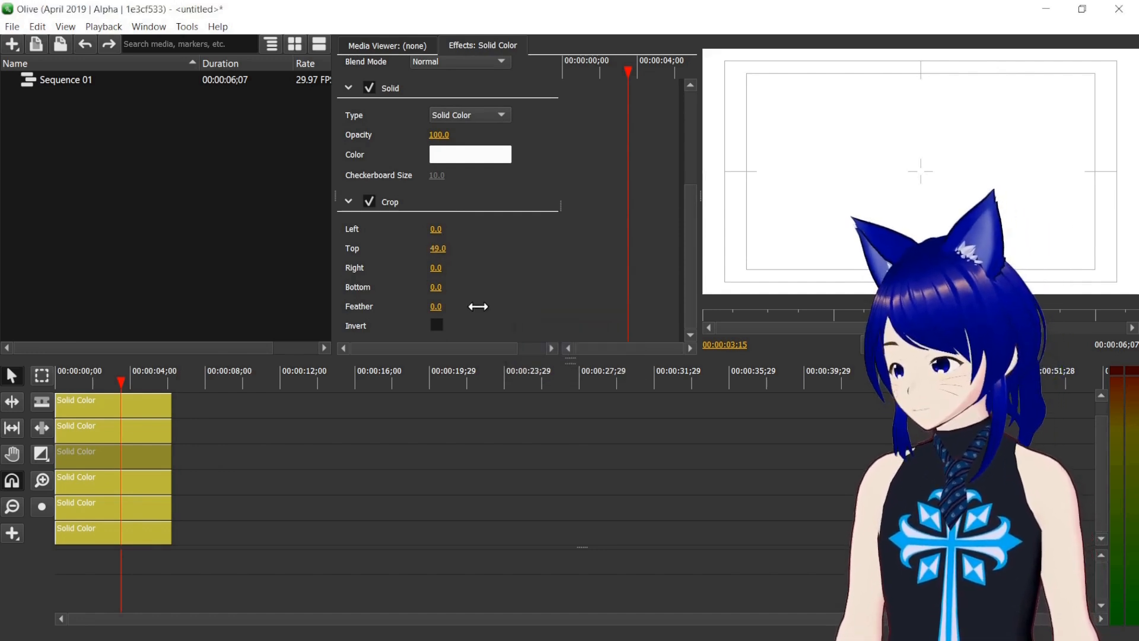
click(439, 287)
text(49)
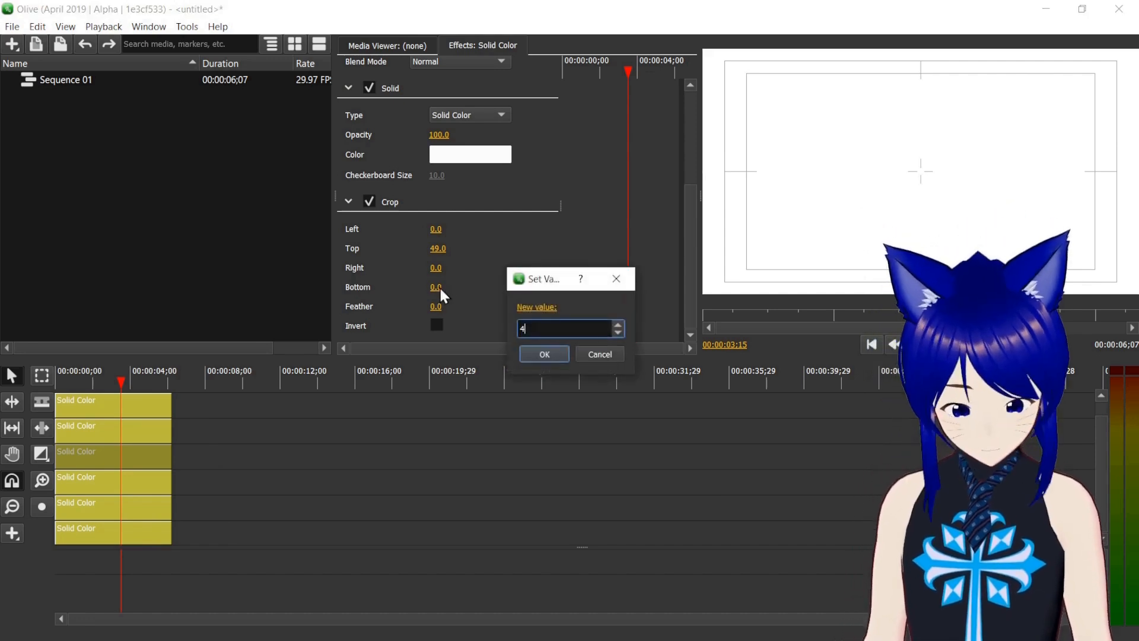
key(Return)
Set the top crop of the second clip from the top to 98 for a horizontal line at the frame's bottom edge.
click(126, 430)
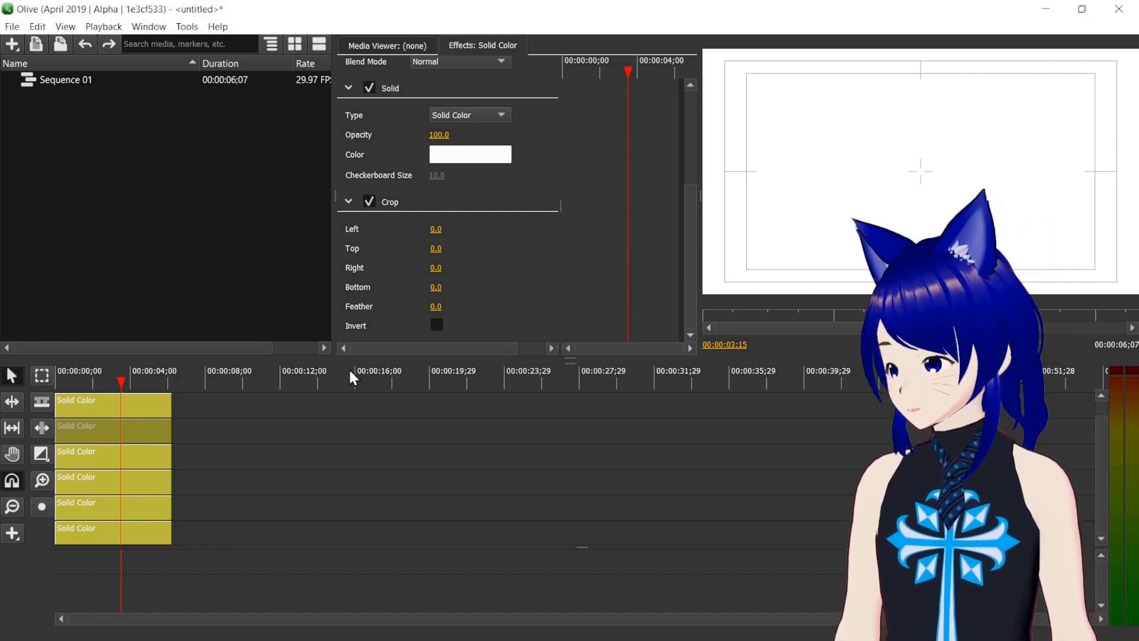
click(437, 249)
text(98)
key(Return)
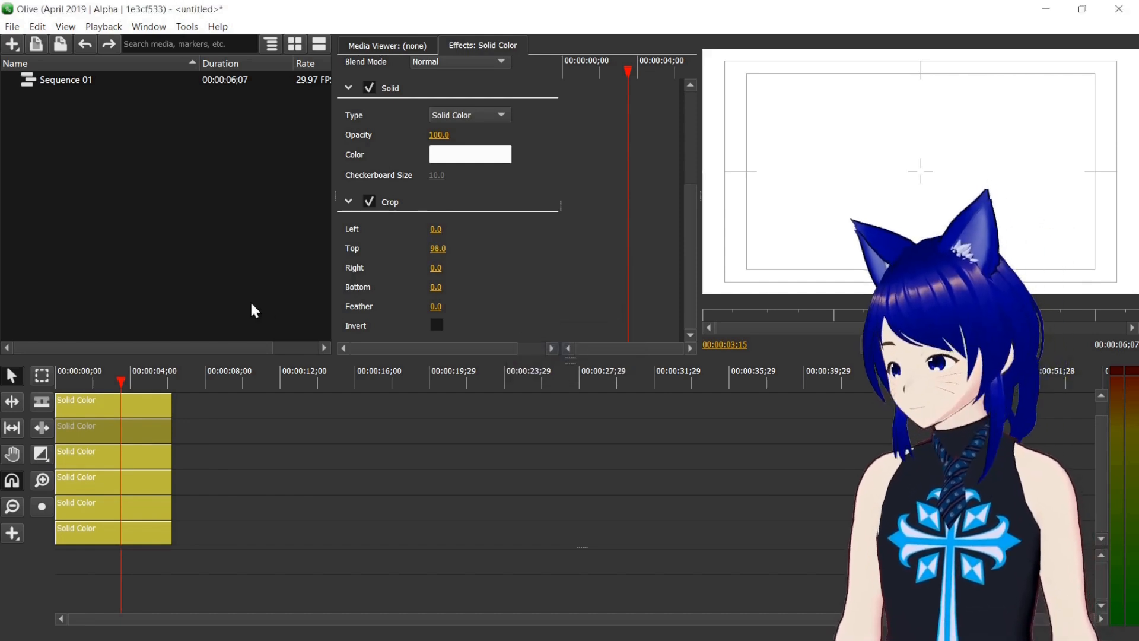
Set the bottom crop of the uppermost clip to 98 for a horizontal line at the frame's top edge.
click(127, 407)
click(436, 287)
text(98)
key(Return)
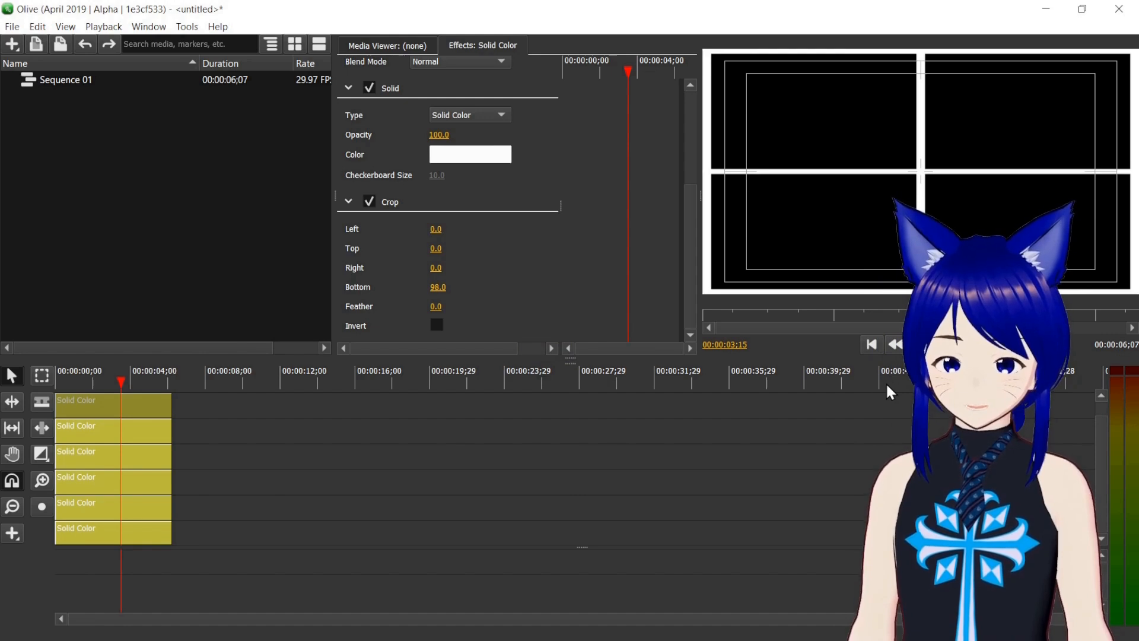
Select all six solid color clips and nest them into a single sequence clip.
click(190, 407)
click(184, 404)
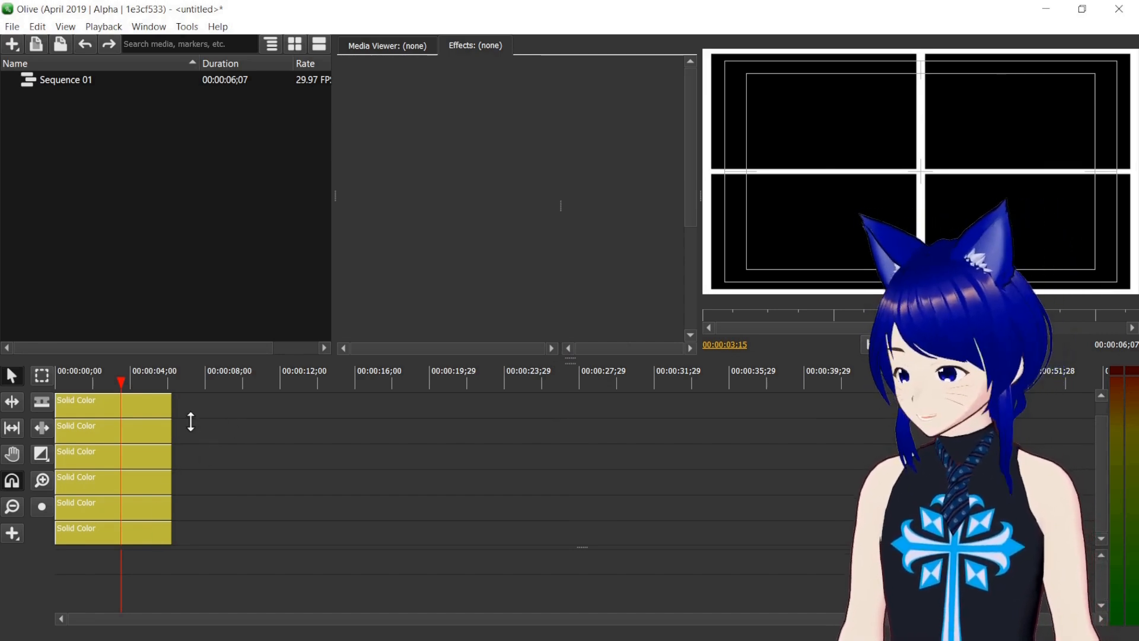
drag(191, 403, 119, 527)
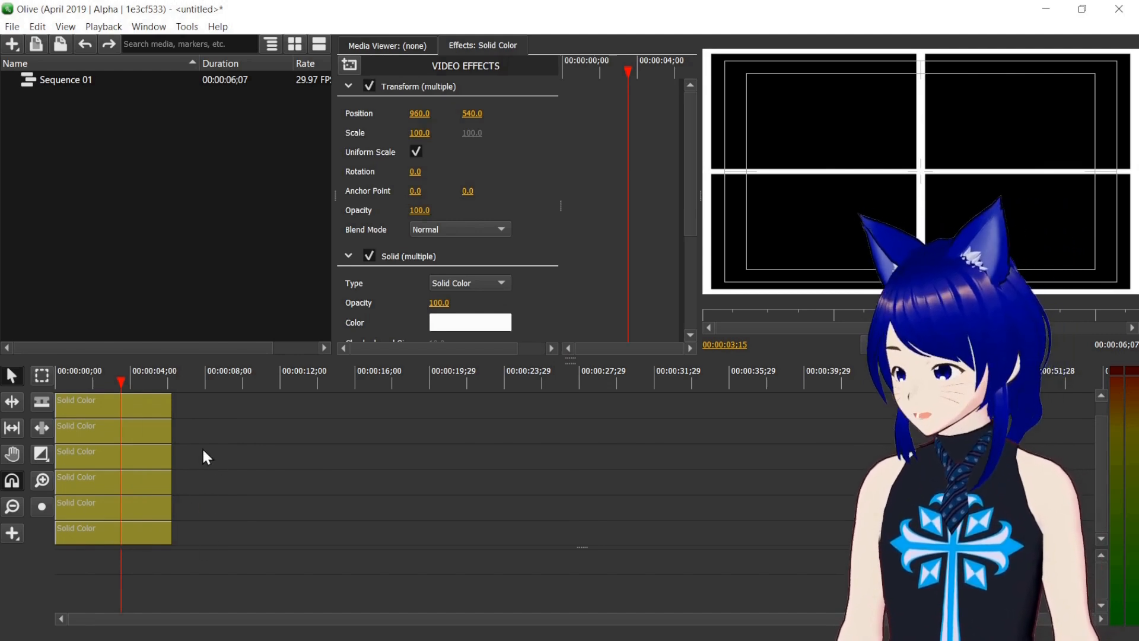
right_click(142, 539)
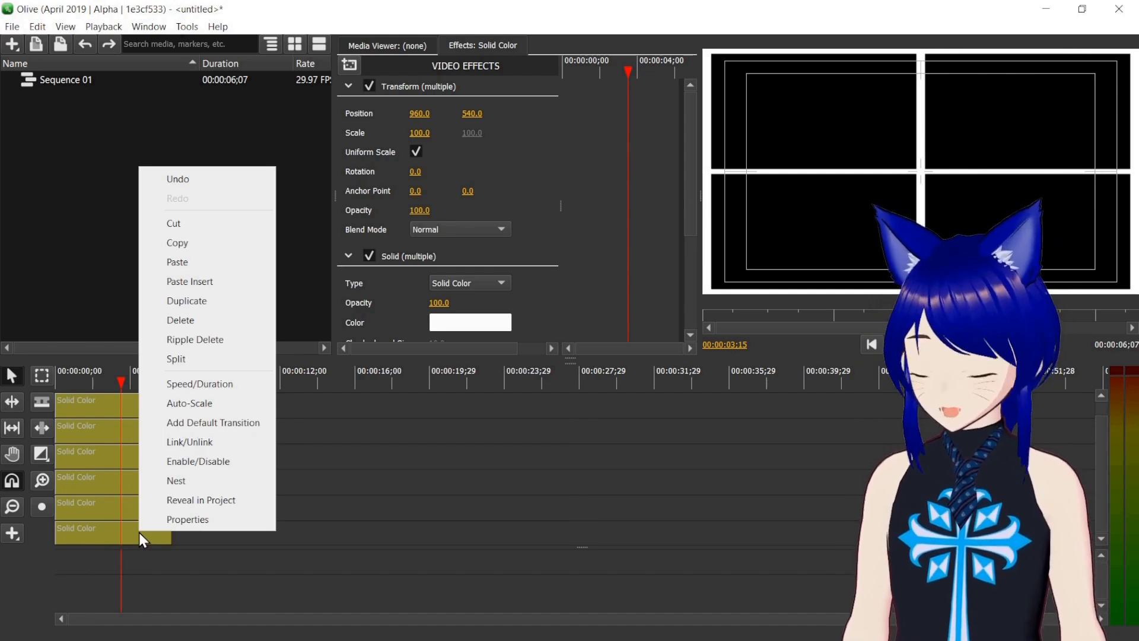
click(203, 485)
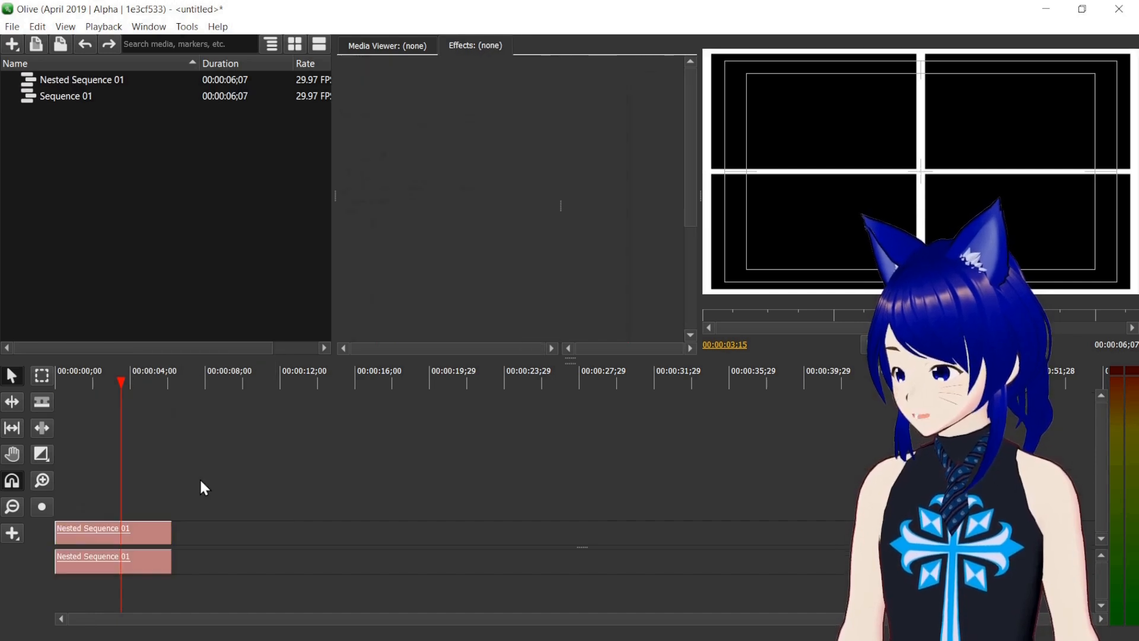
Unlink the nested sequence's video and audio, delete the audio part and move the video to the uppermost track.
click(151, 538)
right_click(151, 535)
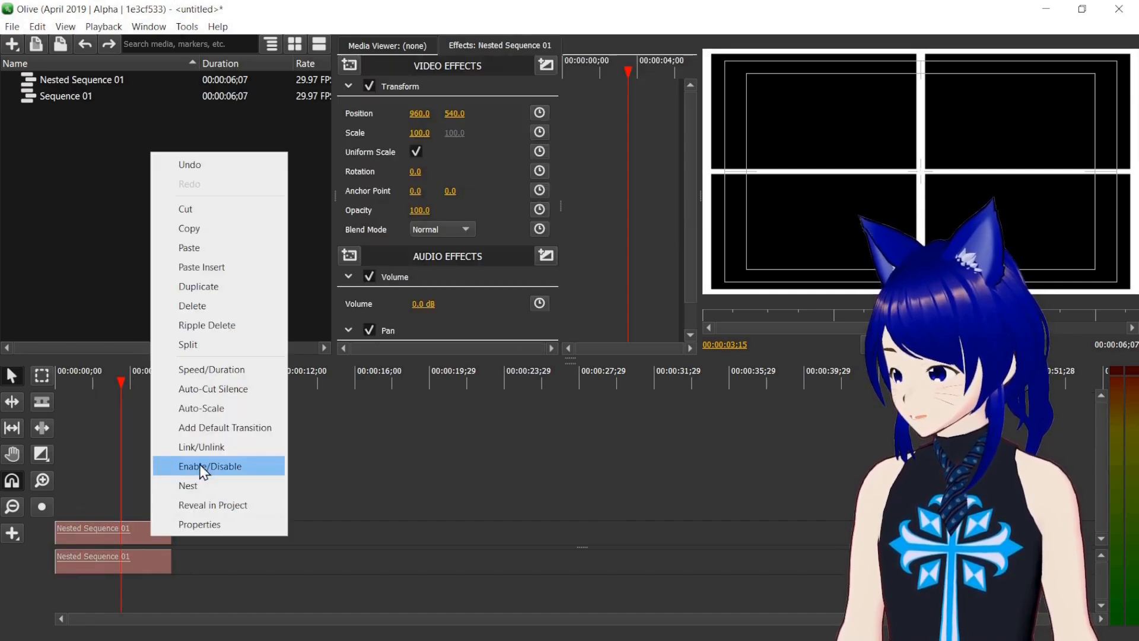
click(208, 446)
click(156, 567)
key(Delete)
drag(139, 536, 140, 394)
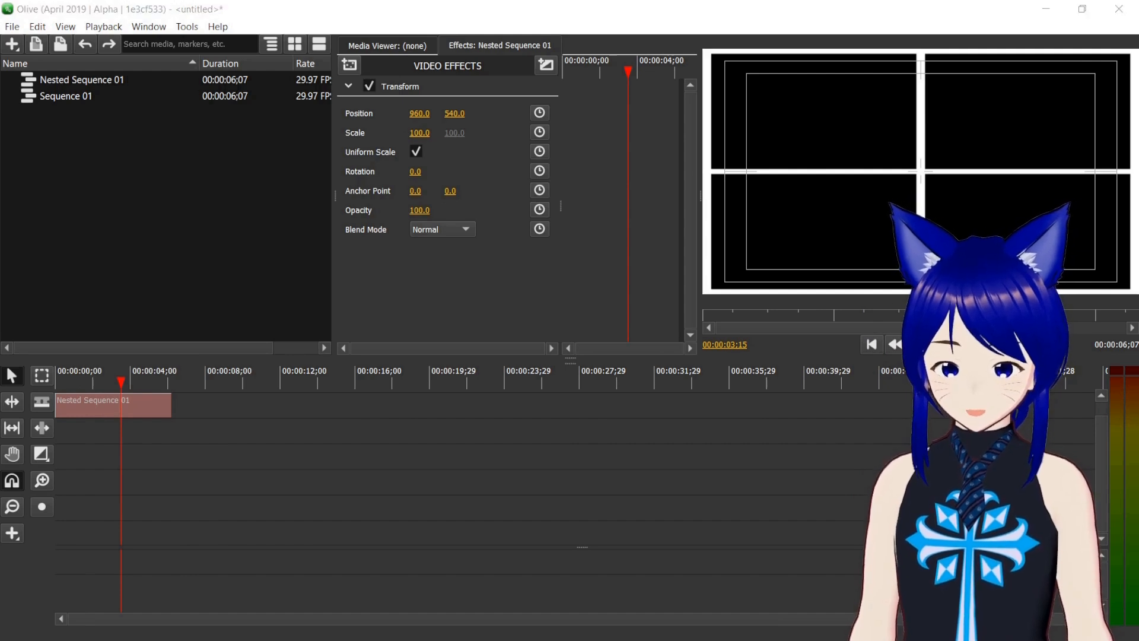
Add clip.mp4 to the timeline beneath the nested sequence and preview the overlay at 00:00:01;18.
drag(681, 488, 63, 518)
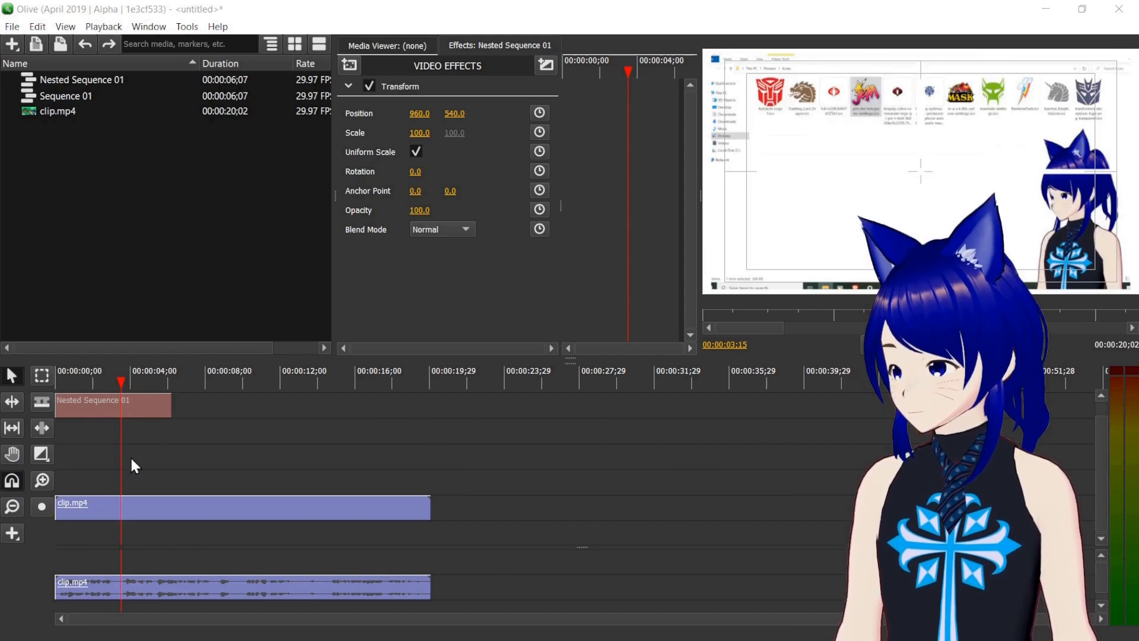
click(86, 380)
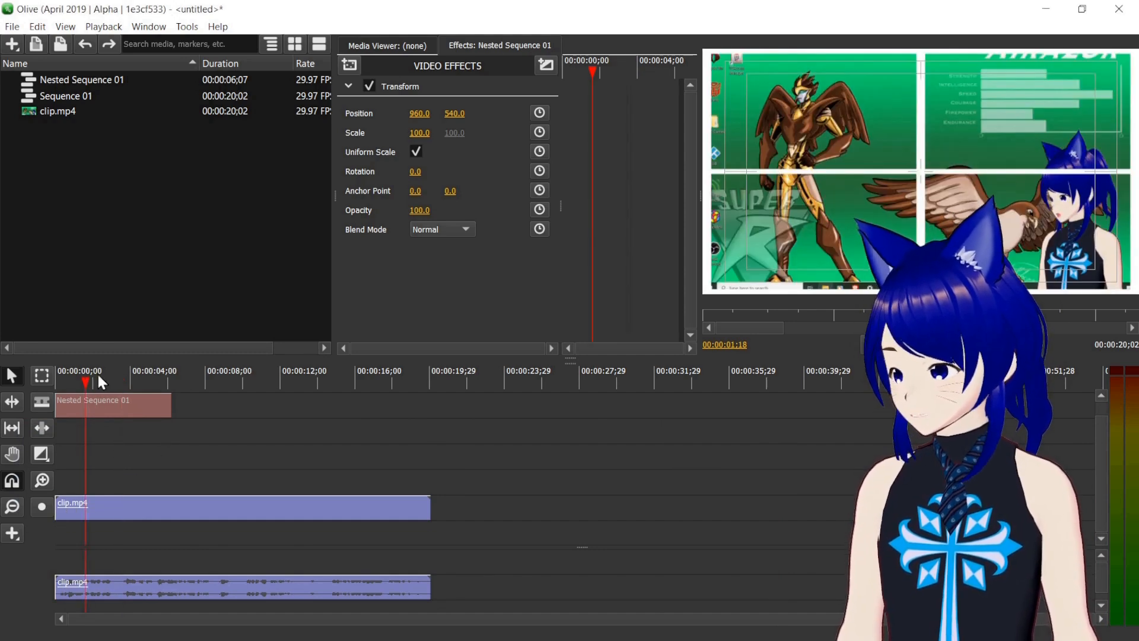
Try to extend the end of the nested sequence clip to match the length of clip.mp4.
drag(240, 403, 340, 414)
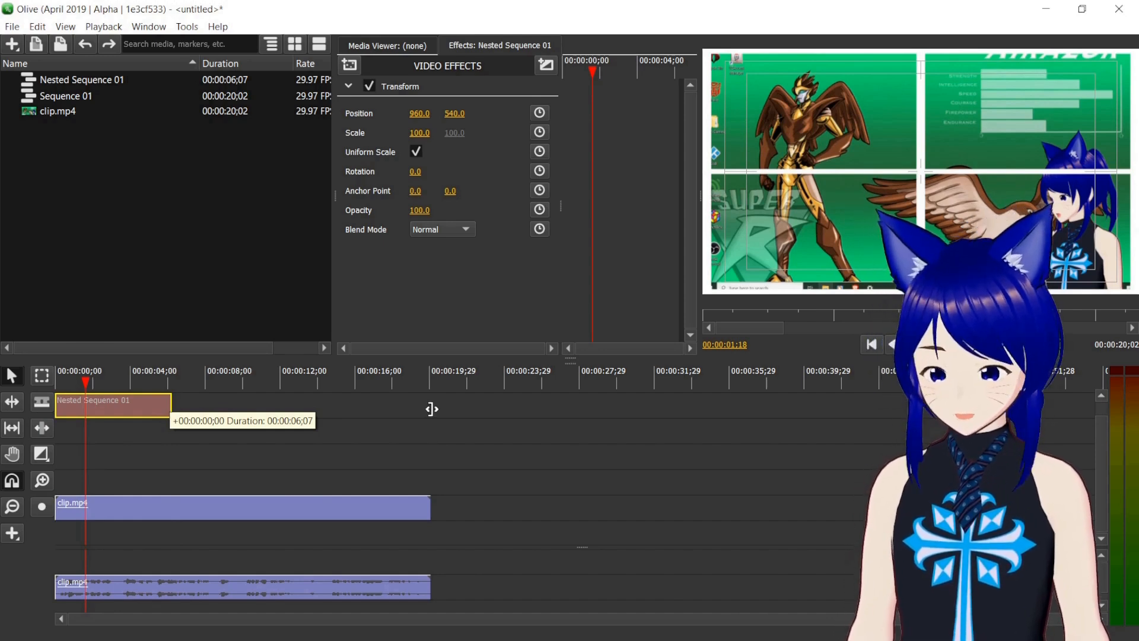
drag(431, 408, 268, 411)
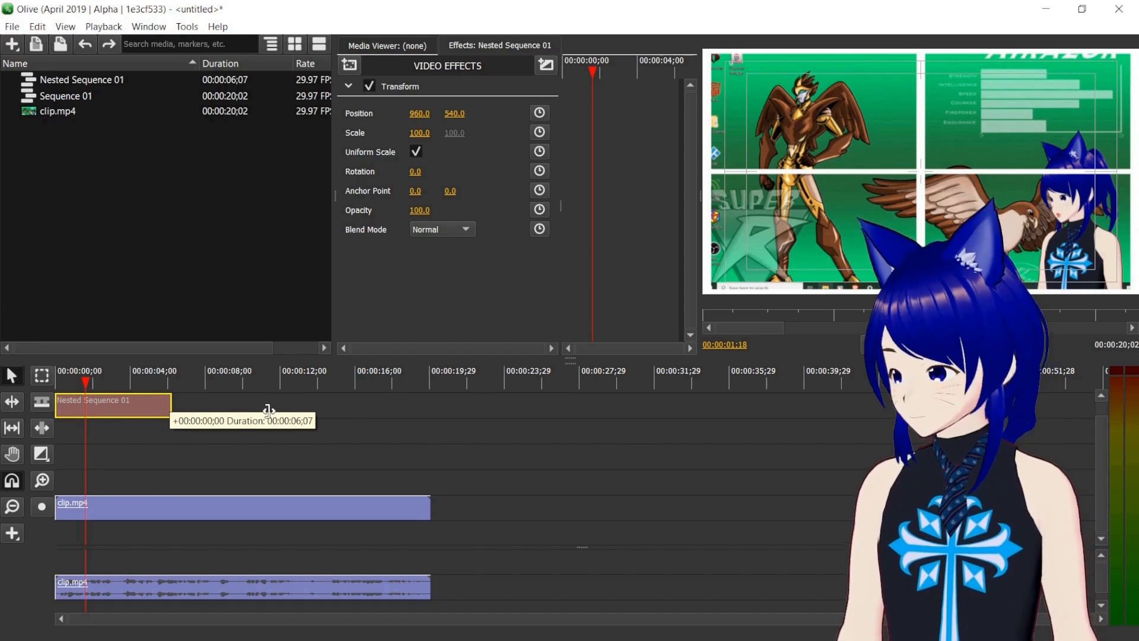
drag(127, 411, 183, 410)
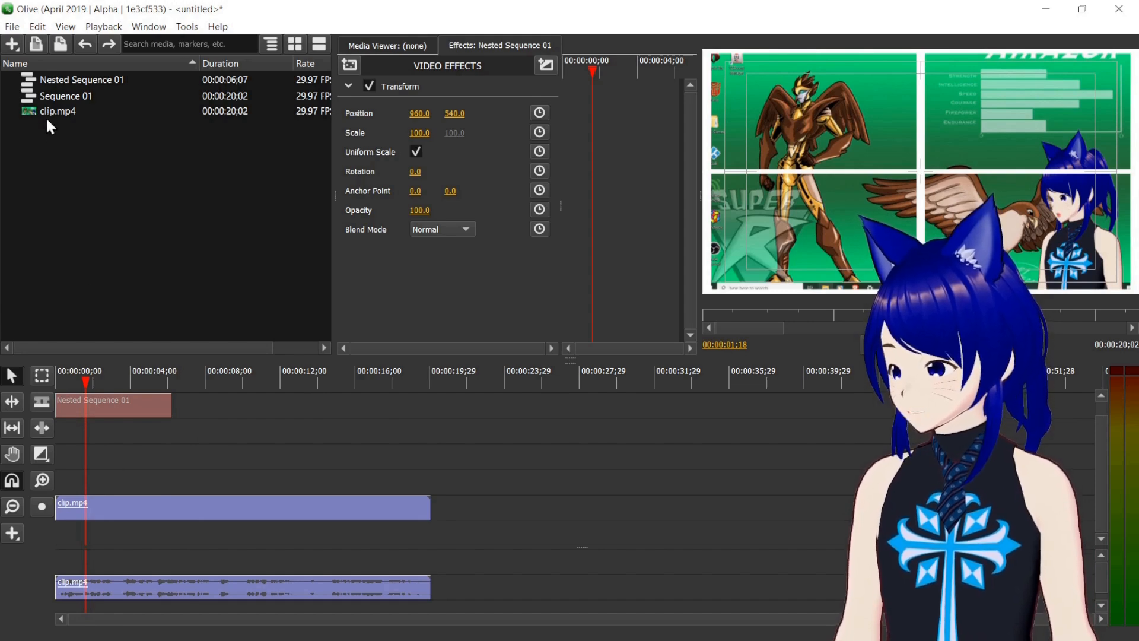
Delete clip.mp4 from the timeline and from the project media.
click(156, 507)
key(Delete)
click(61, 111)
key(Delete)
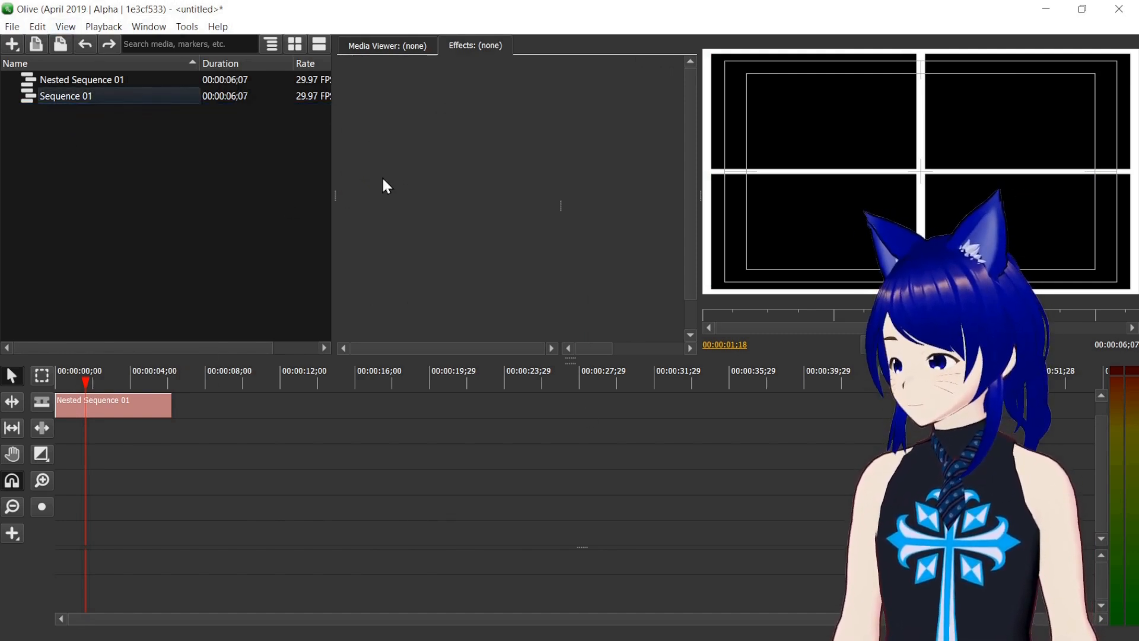
Save the current viewer frame as a PNG image named grid in the Olive Split Screen folder.
right_click(807, 172)
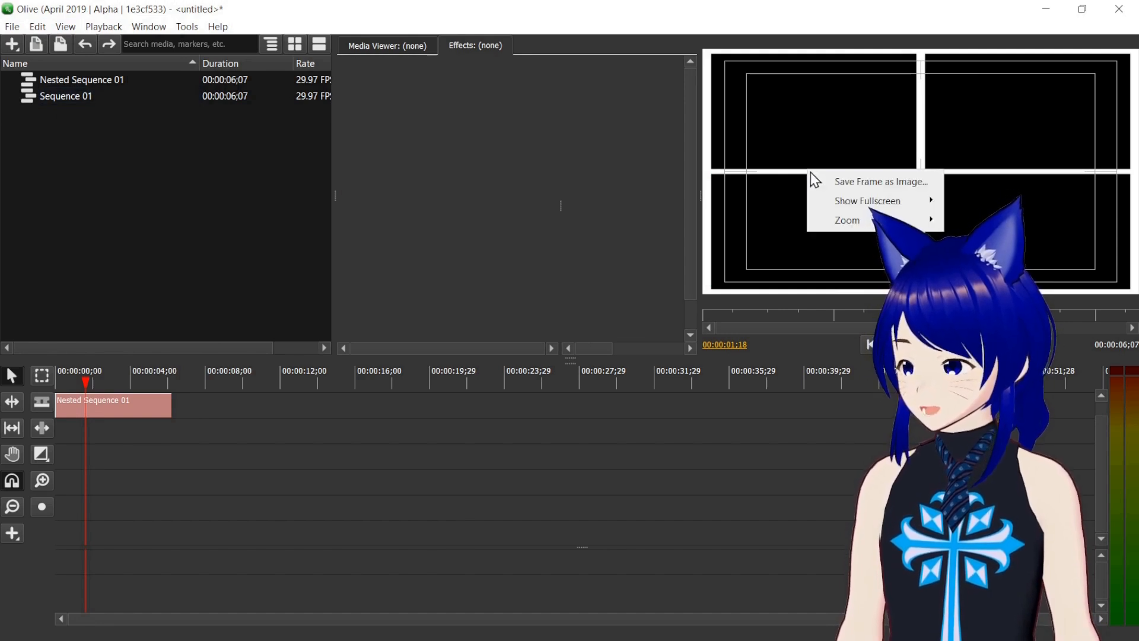
click(839, 185)
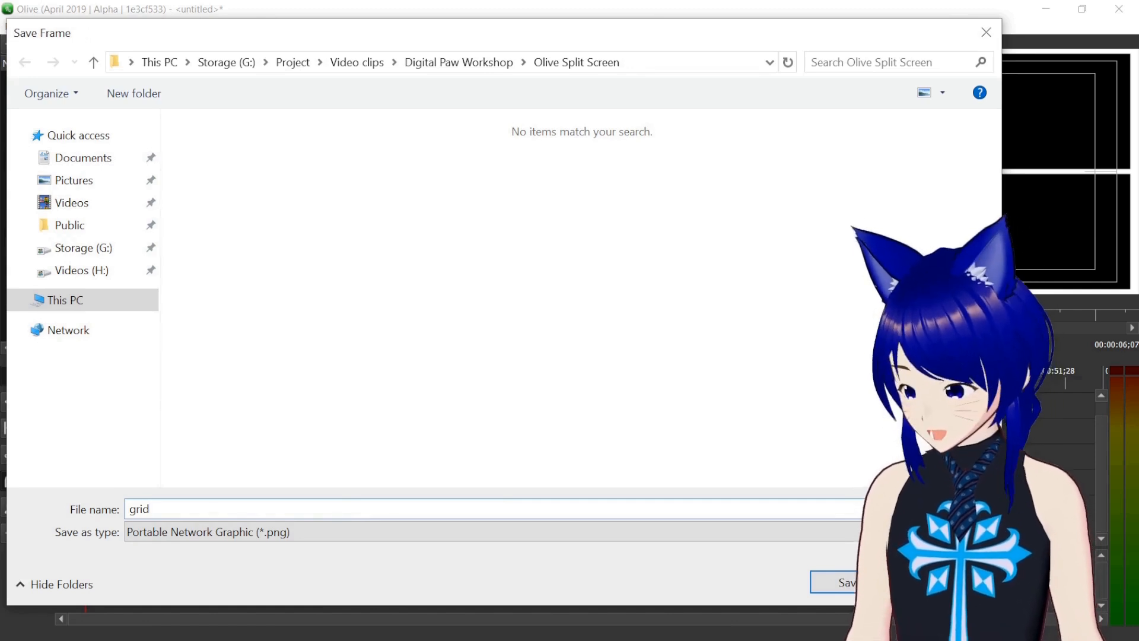
key(Return)
Clear the project by deleting the nested sequence, its leftover timeline clip and Sequence 01.
click(70, 84)
key(Delete)
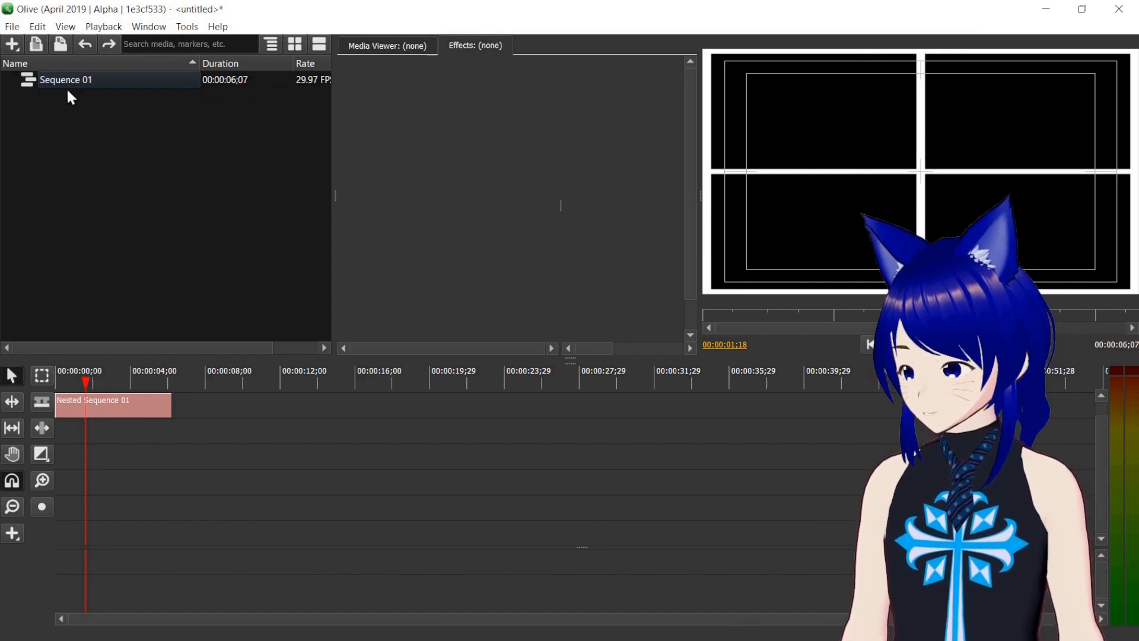
click(104, 408)
key(Delete)
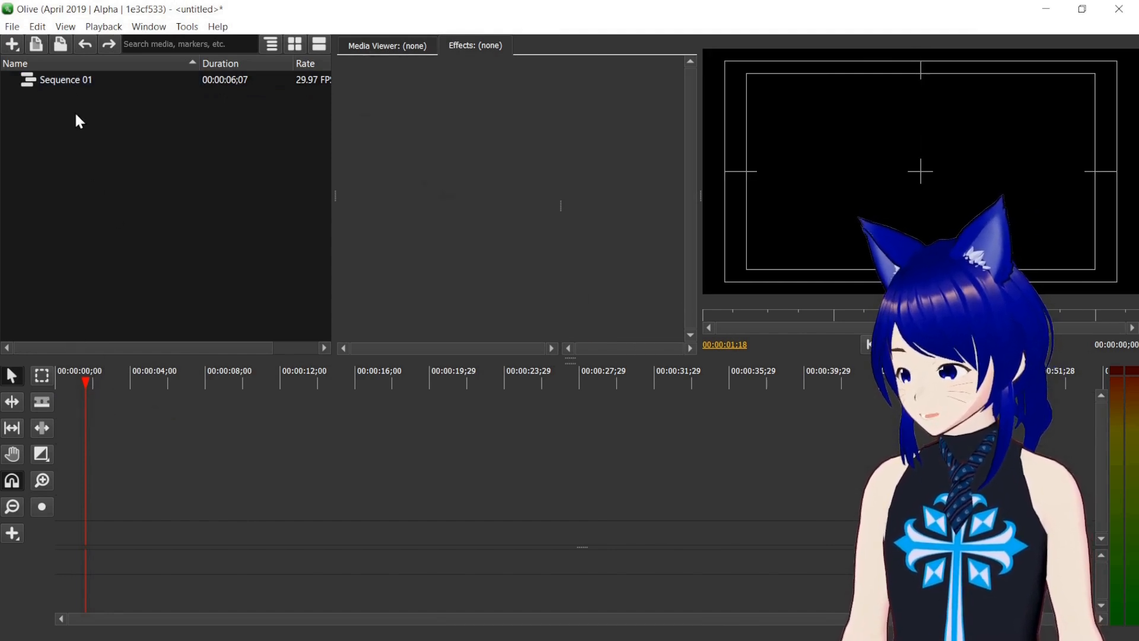
click(73, 79)
key(Delete)
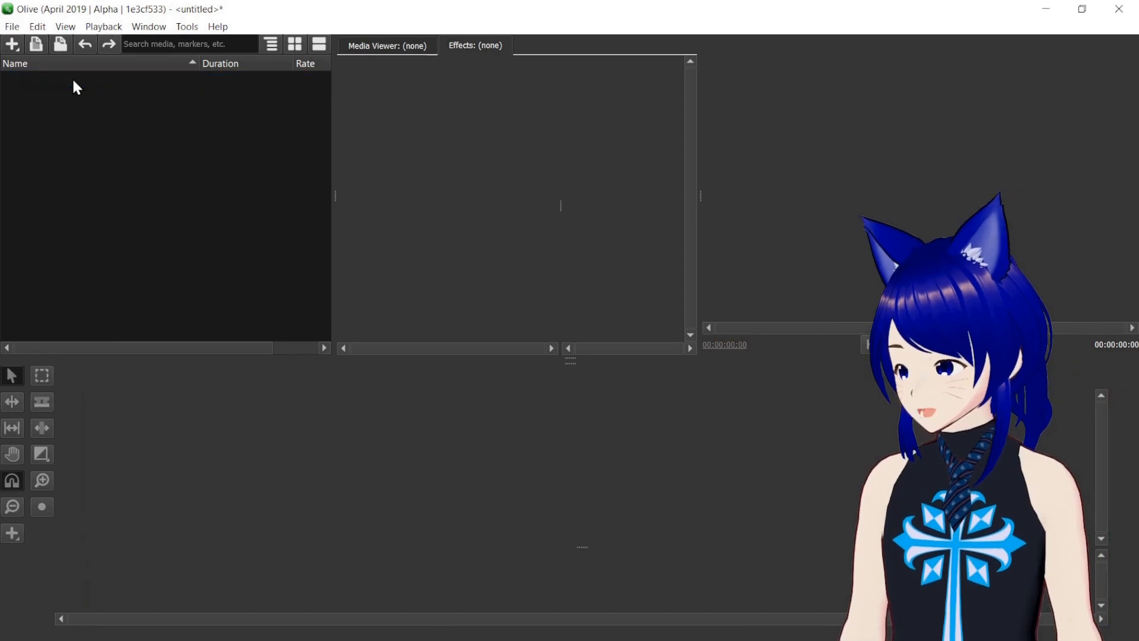
Import grid.png and place it in a new sequence at the start of the uppermost video track.
right_click(62, 131)
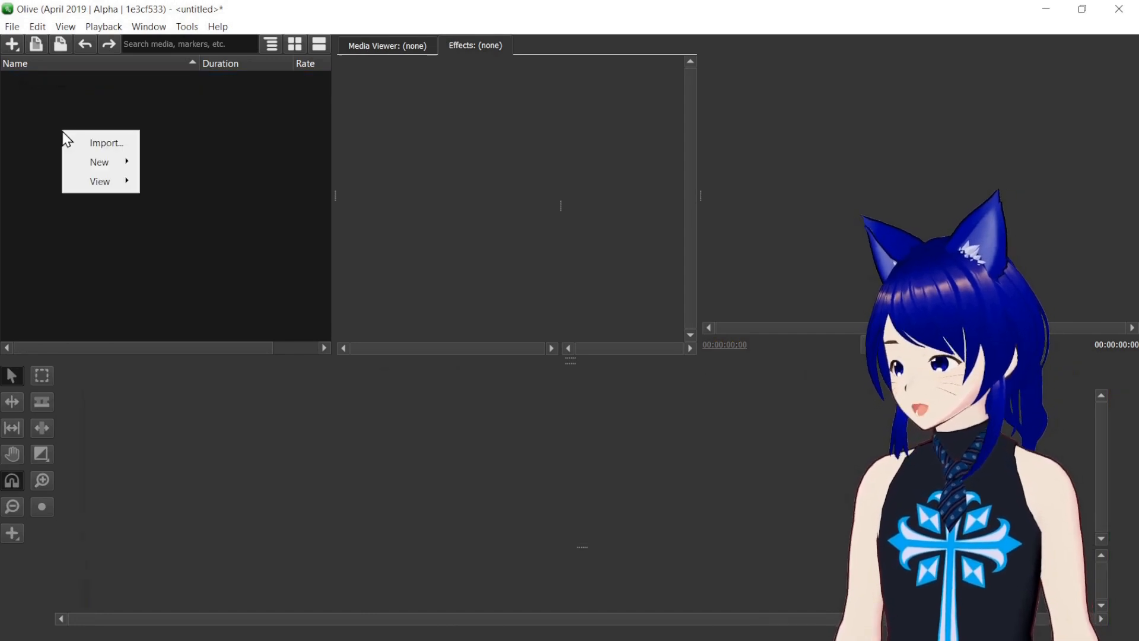
click(110, 144)
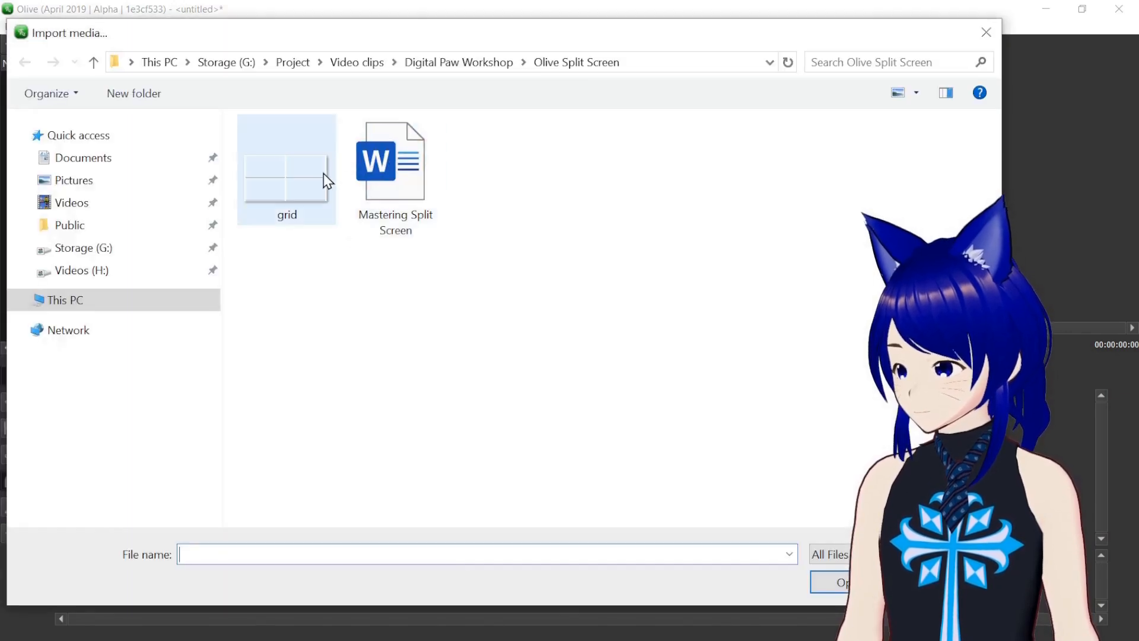
click(322, 182)
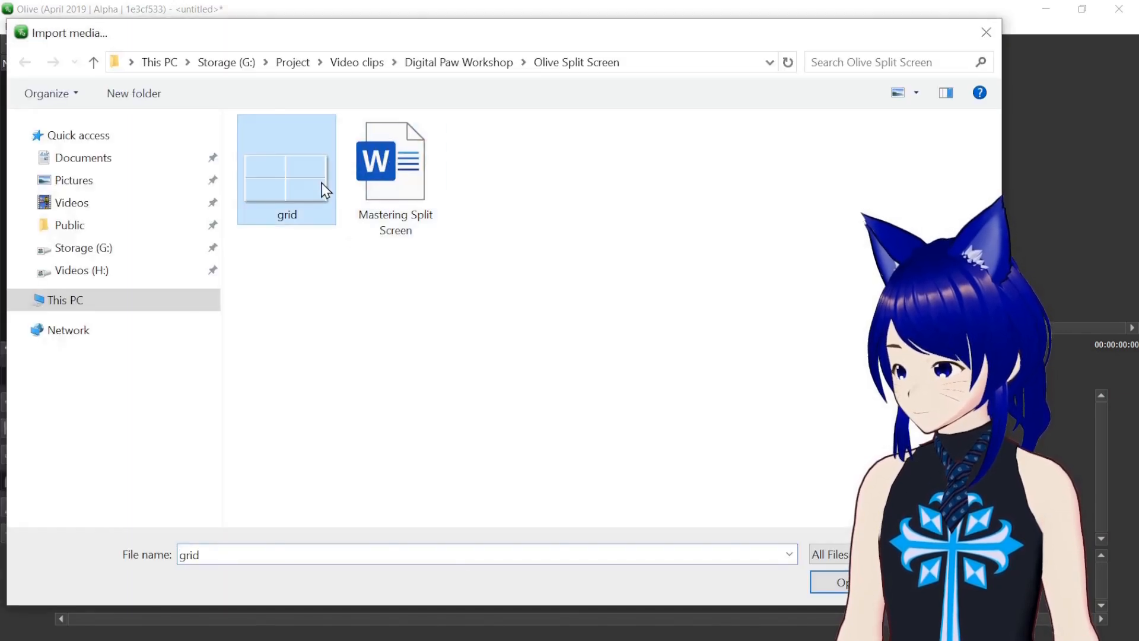
click(843, 592)
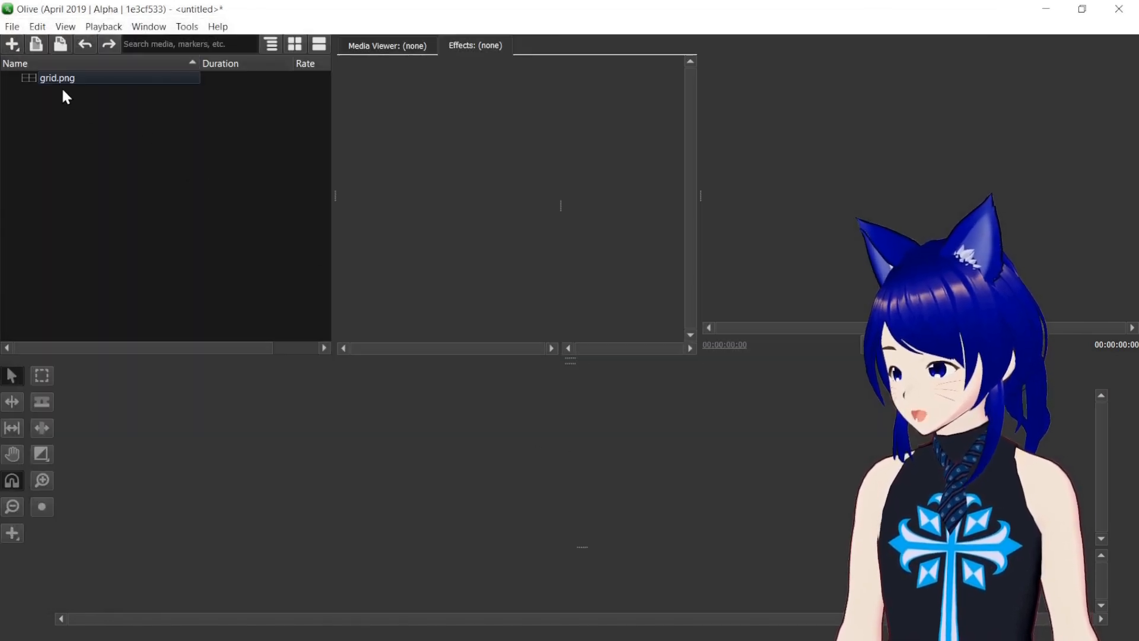
drag(52, 77, 84, 394)
drag(92, 532, 82, 414)
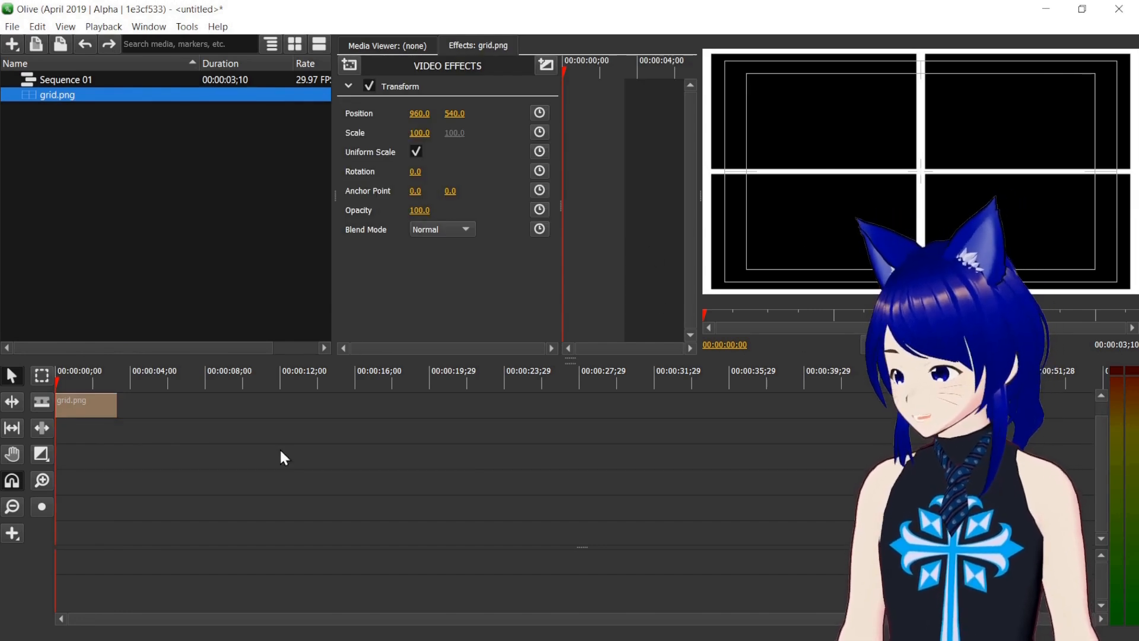
Try extending the grid.png clip to about 18 seconds, undo the extension, and disable the clip.
drag(163, 401, 392, 410)
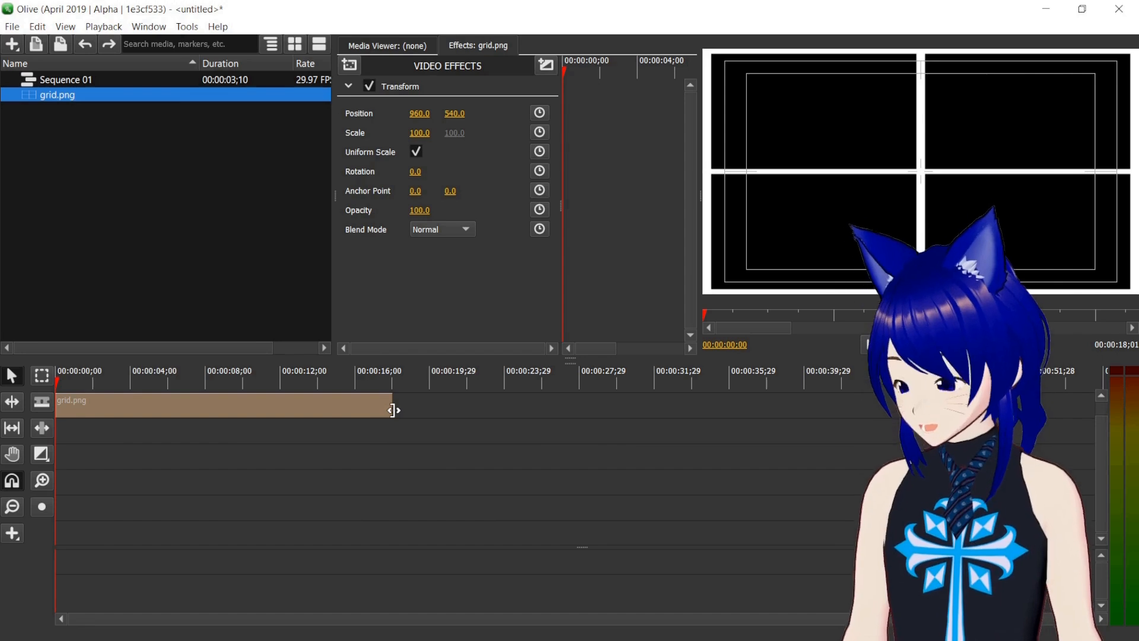
key(ctrl+z)
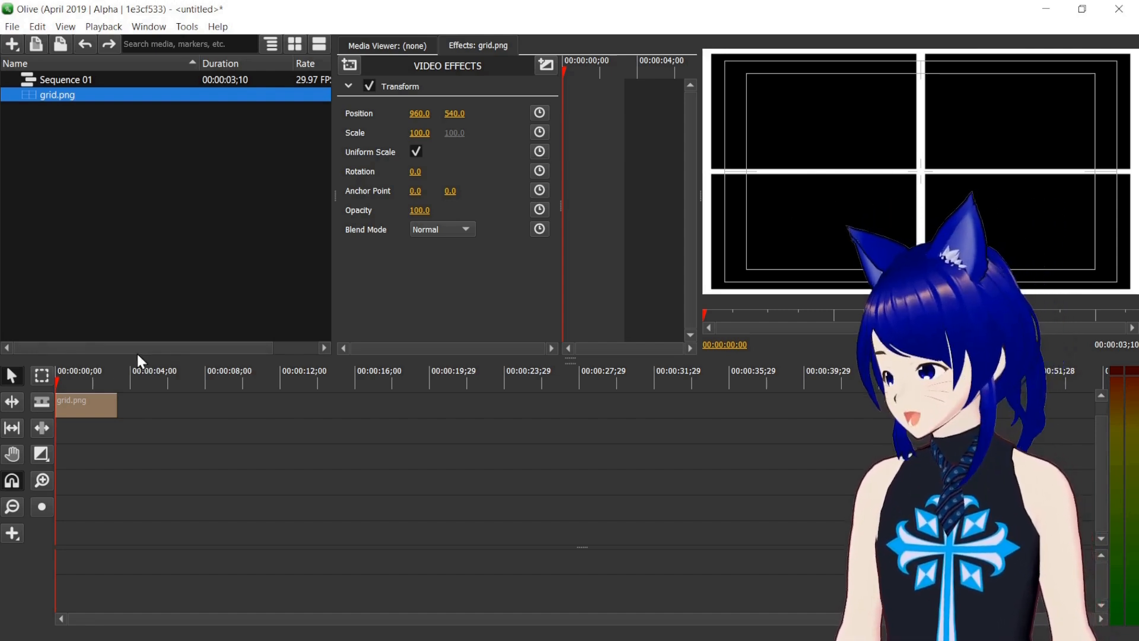
right_click(76, 411)
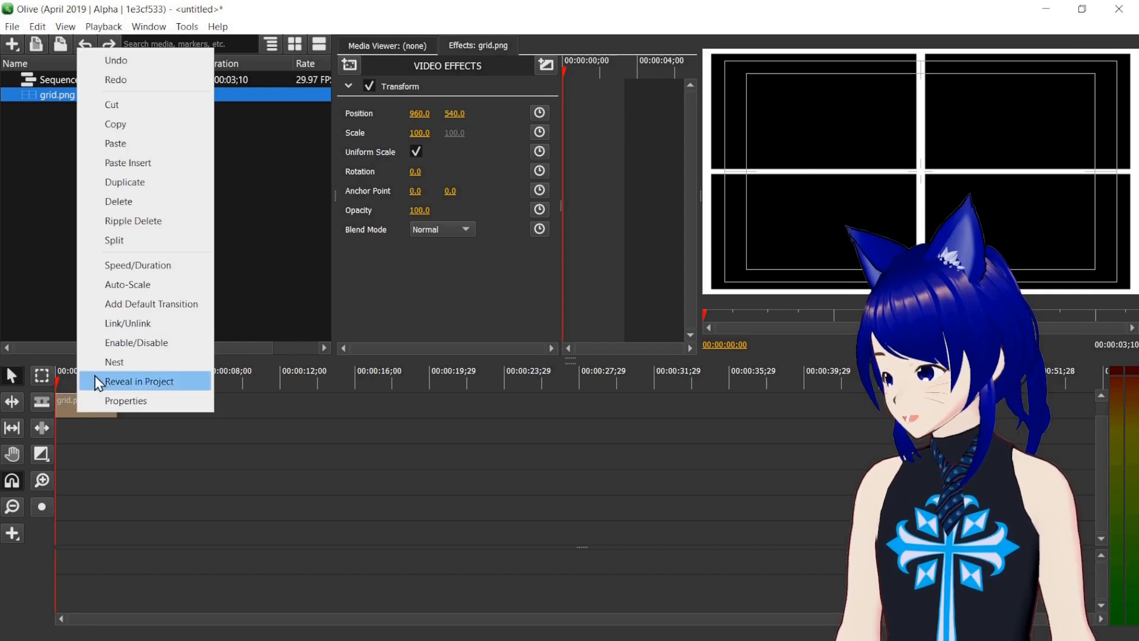
click(115, 343)
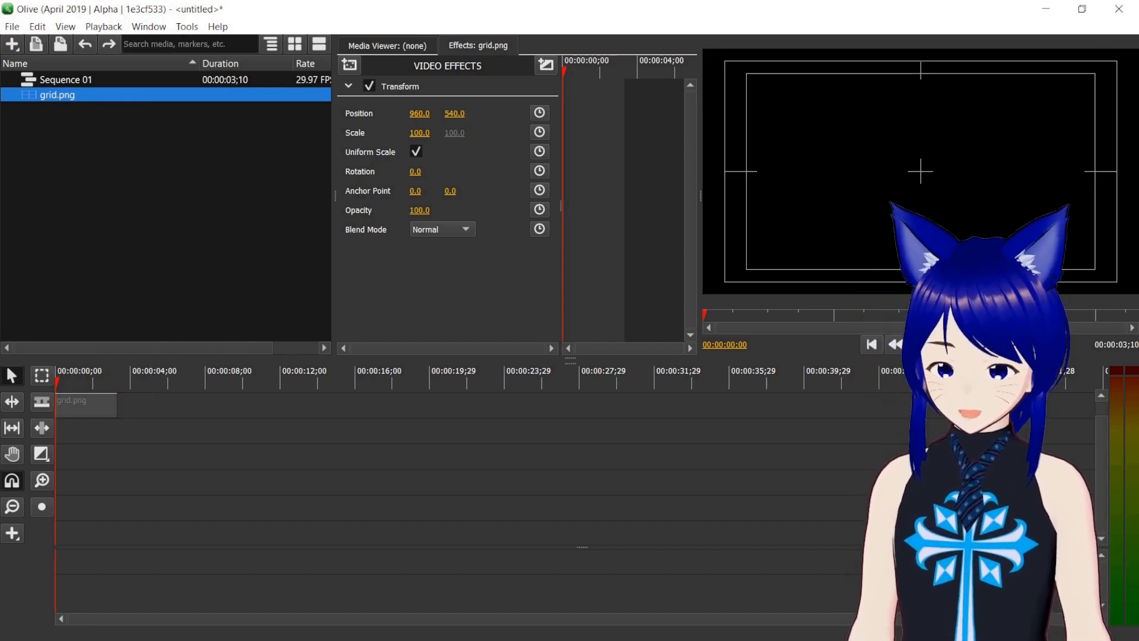
Add the green-background clip.mp4 at the start of the lowest video track and set its scale to 50.
drag(390, 491, 62, 544)
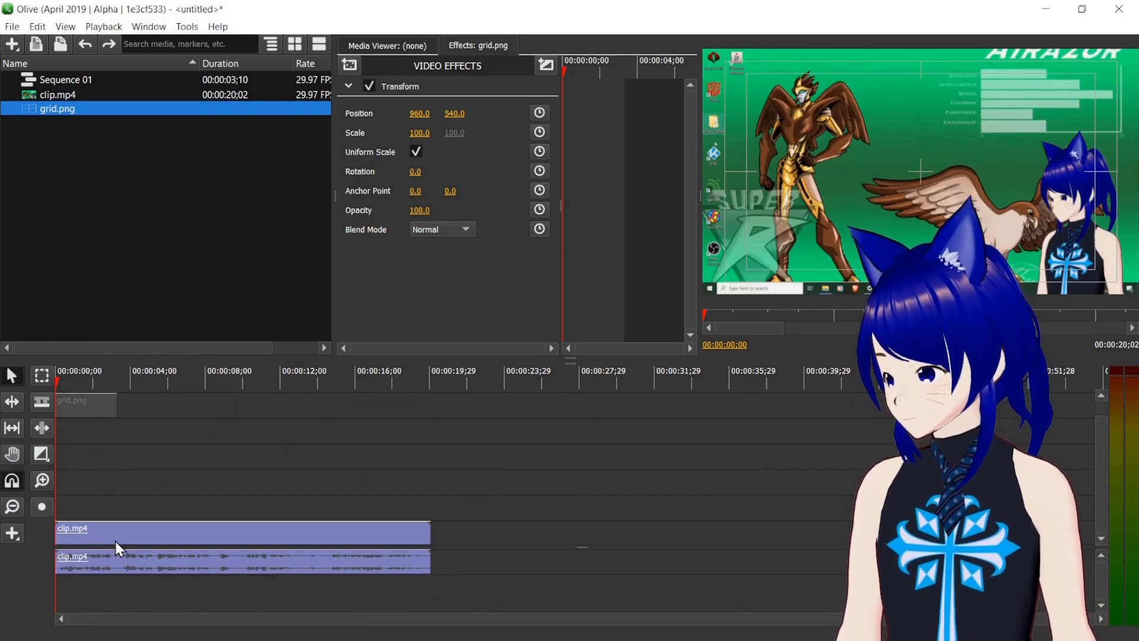
click(130, 536)
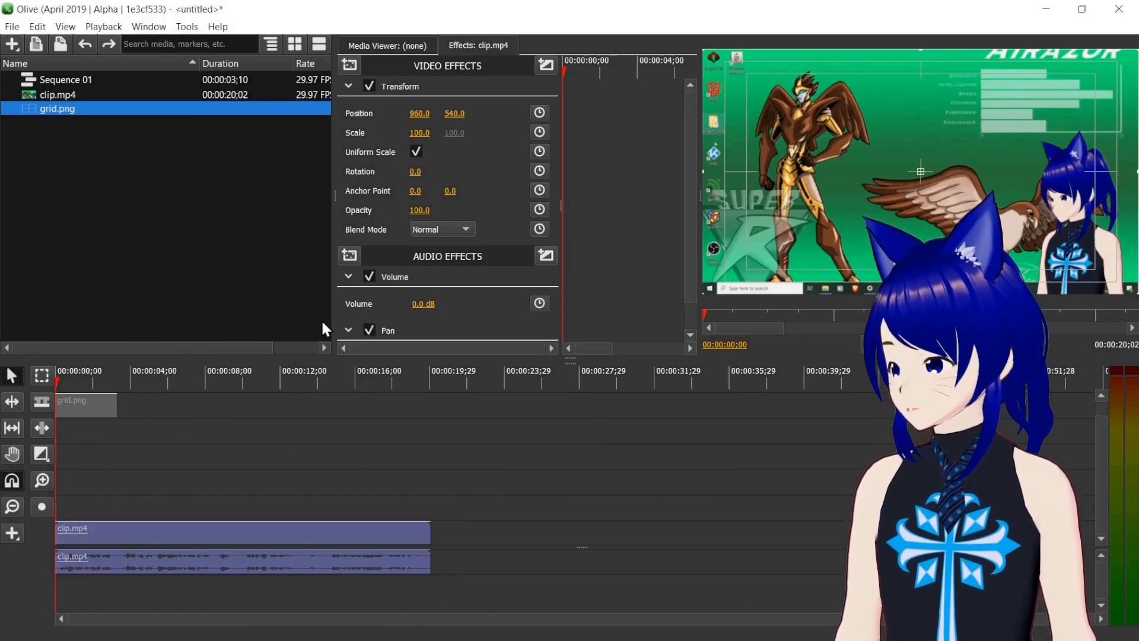
click(418, 133)
text(55)
key(Return)
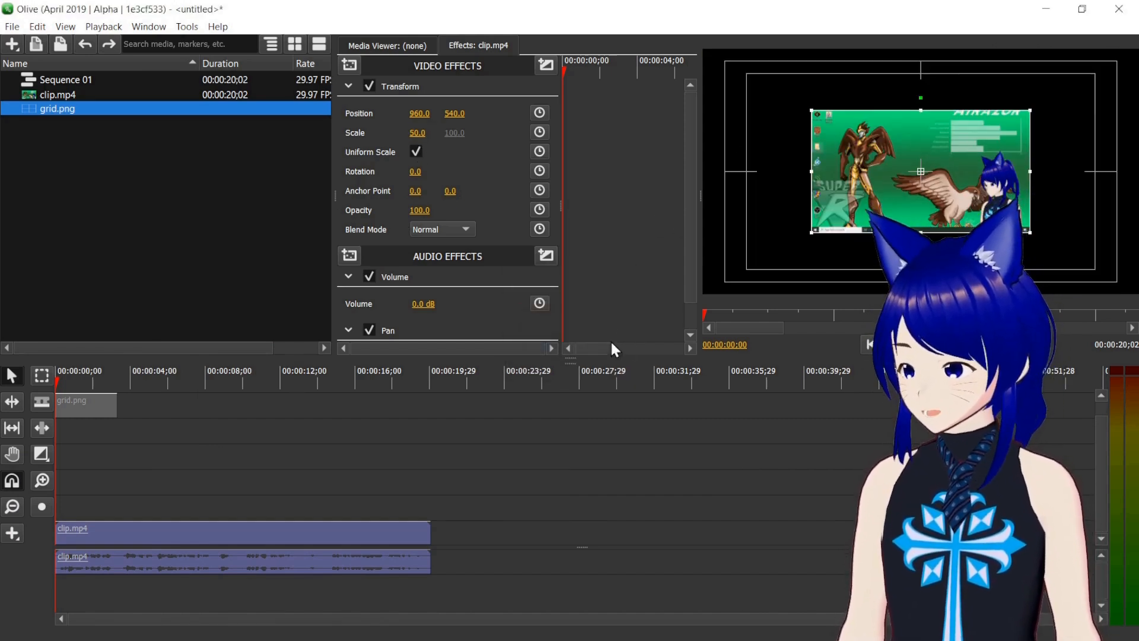
Enlarge the viewer and move the scaled clip into the upper-left quadrant, at about position 477, 267.
click(567, 367)
drag(569, 359, 569, 431)
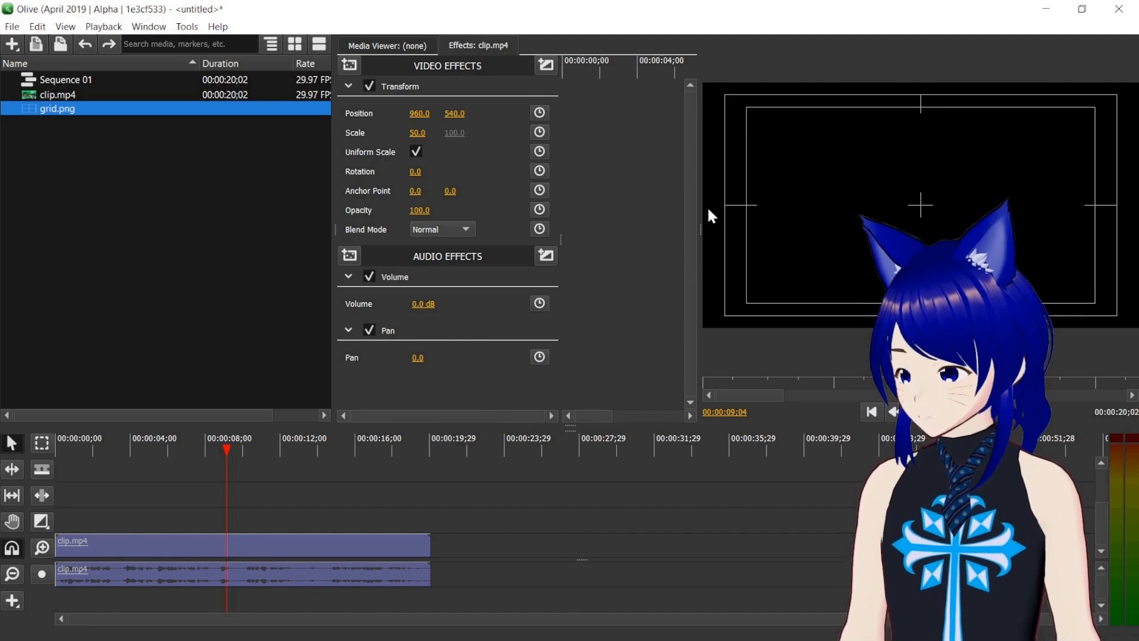
drag(701, 215, 590, 220)
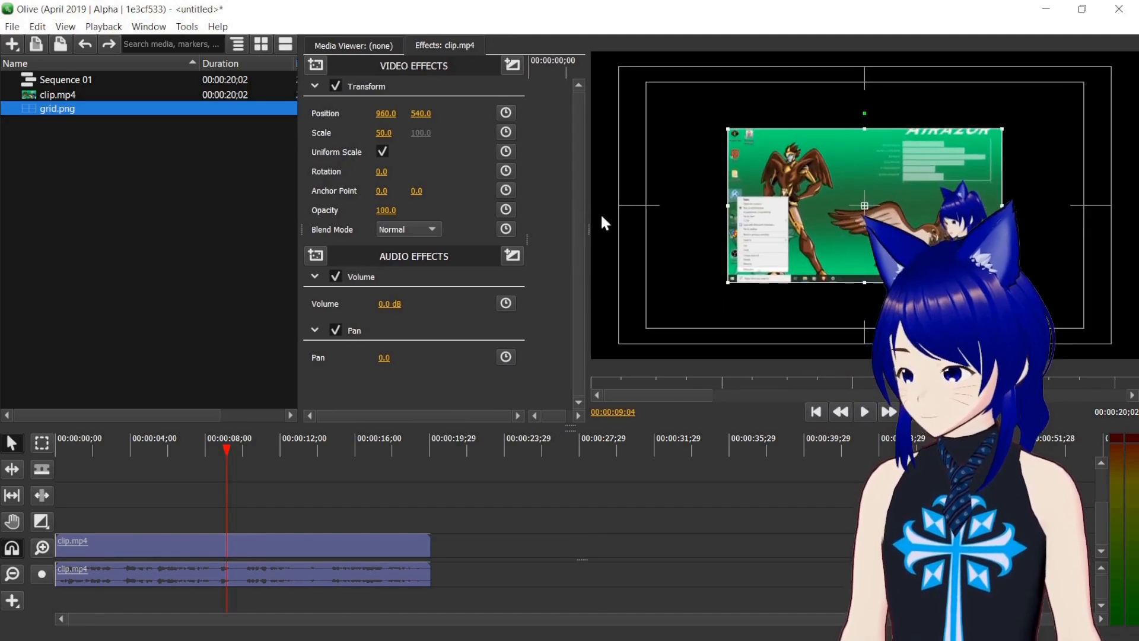
drag(769, 218, 632, 144)
click(65, 27)
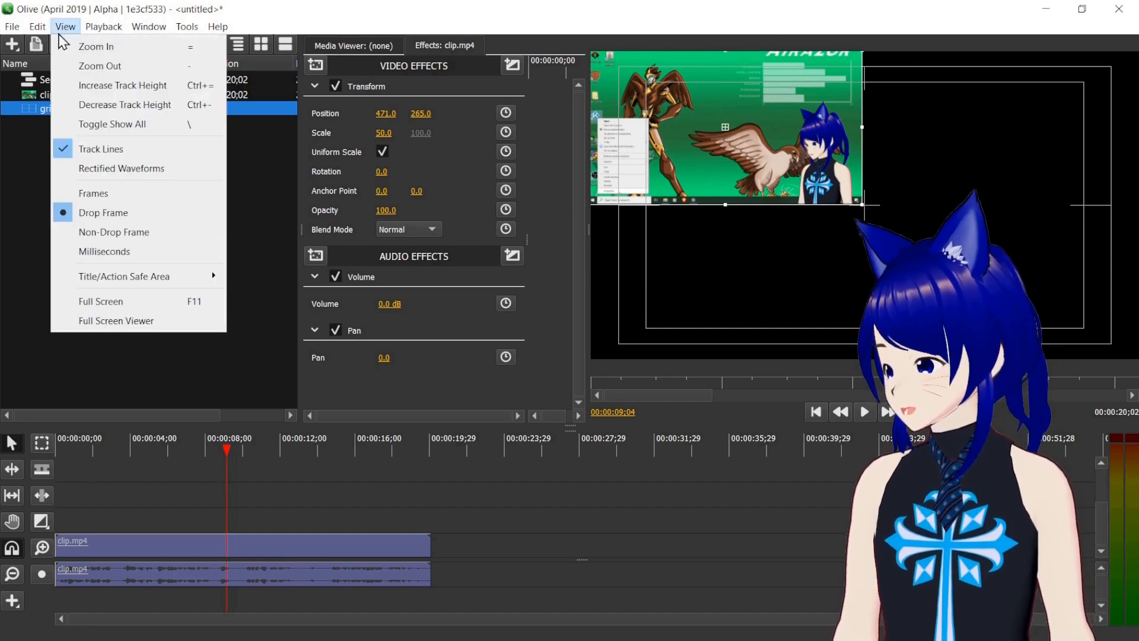
mouse_move(156, 290)
click(961, 207)
drag(812, 180, 813, 180)
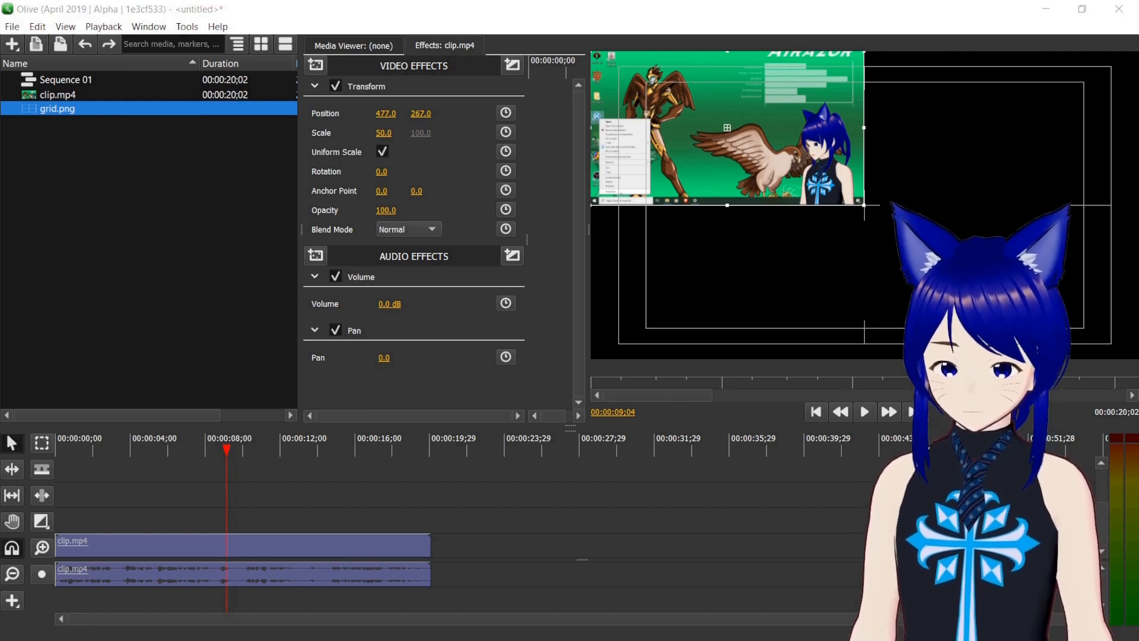
Fill the upper-right quadrant with the phone Clip.mp4 on the second video track, scaled to 50 at about 1443, 264.
drag(703, 450, 77, 509)
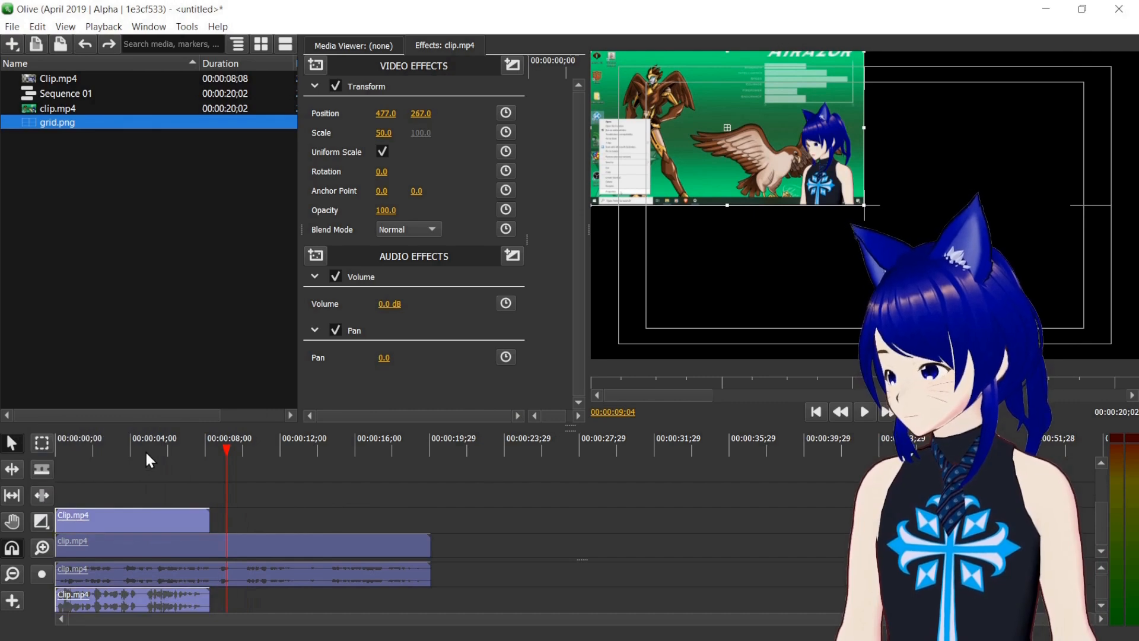
click(175, 518)
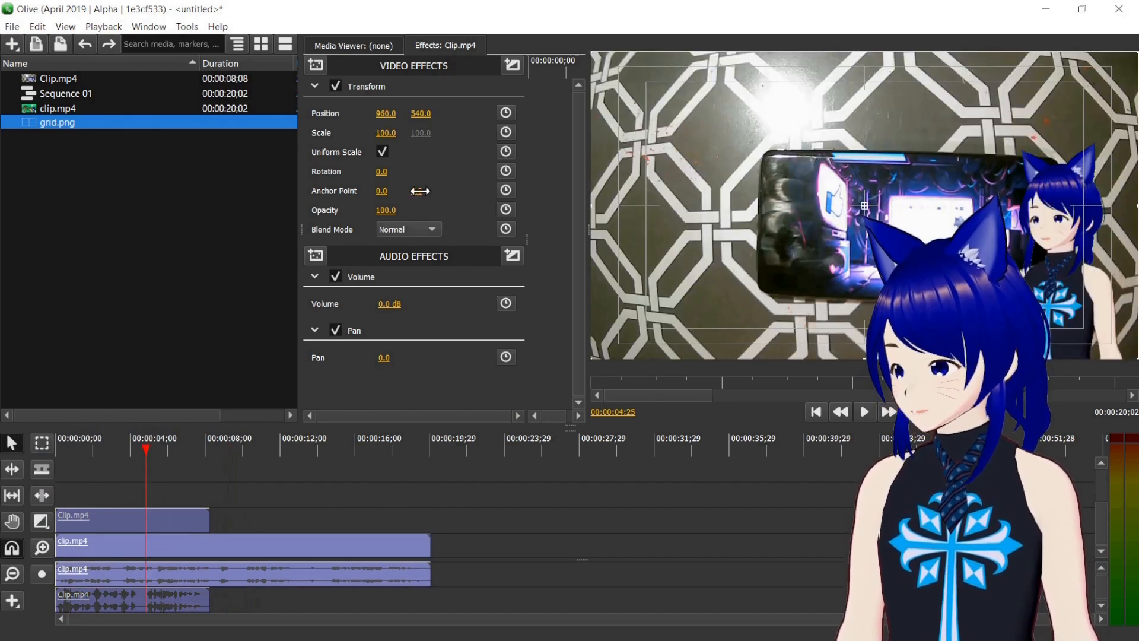
click(389, 132)
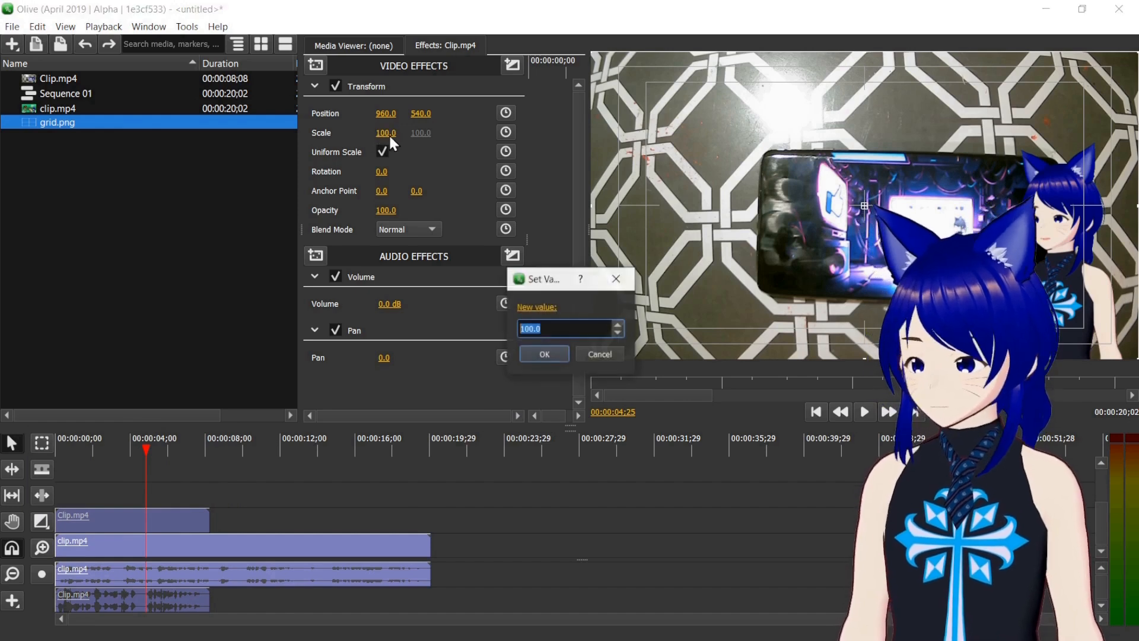
text(50)
key(Return)
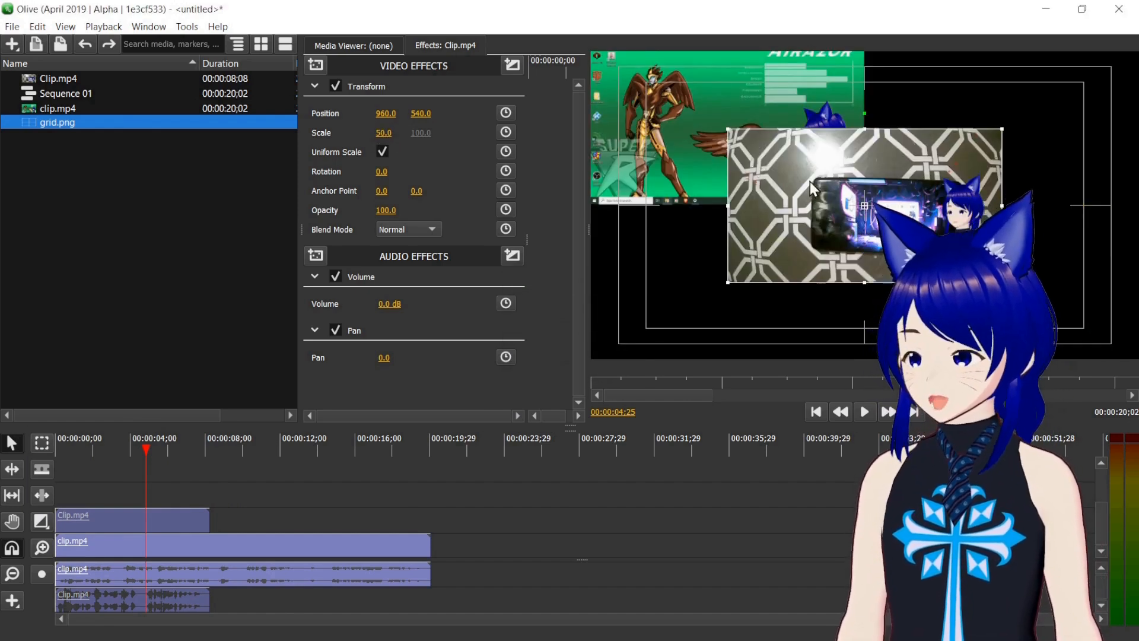
drag(810, 199, 948, 121)
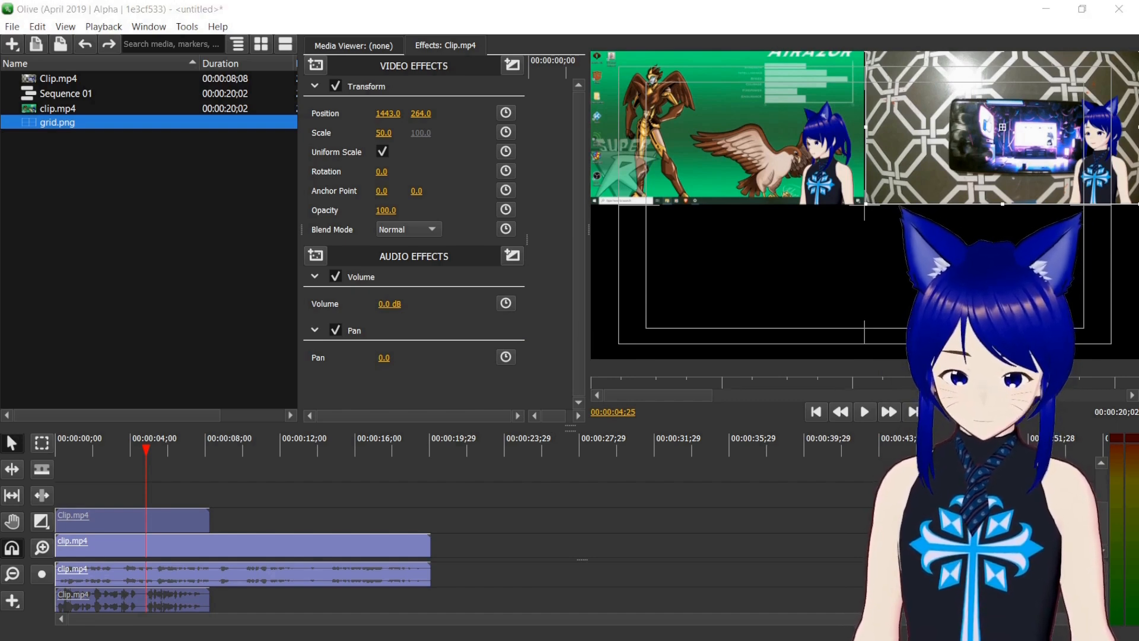
Fill the lower-left quadrant with the VSeeFace clip.mp4 on the third video track, scaled to 50 at about 474, 810.
drag(692, 456, 76, 442)
click(76, 442)
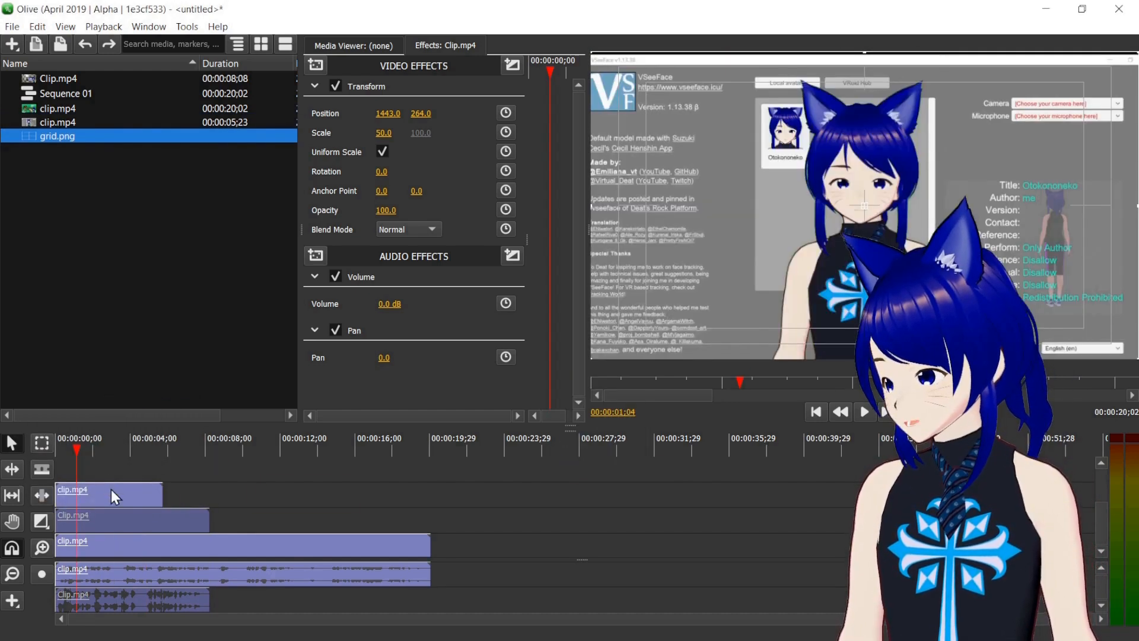
click(112, 489)
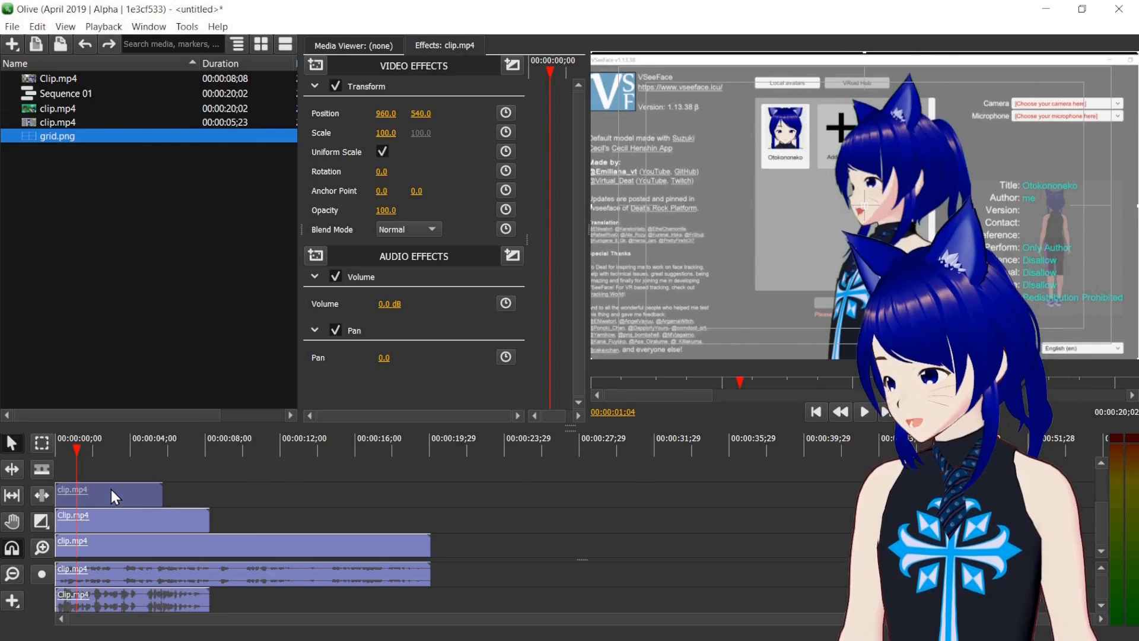
click(389, 133)
text(50)
key(Return)
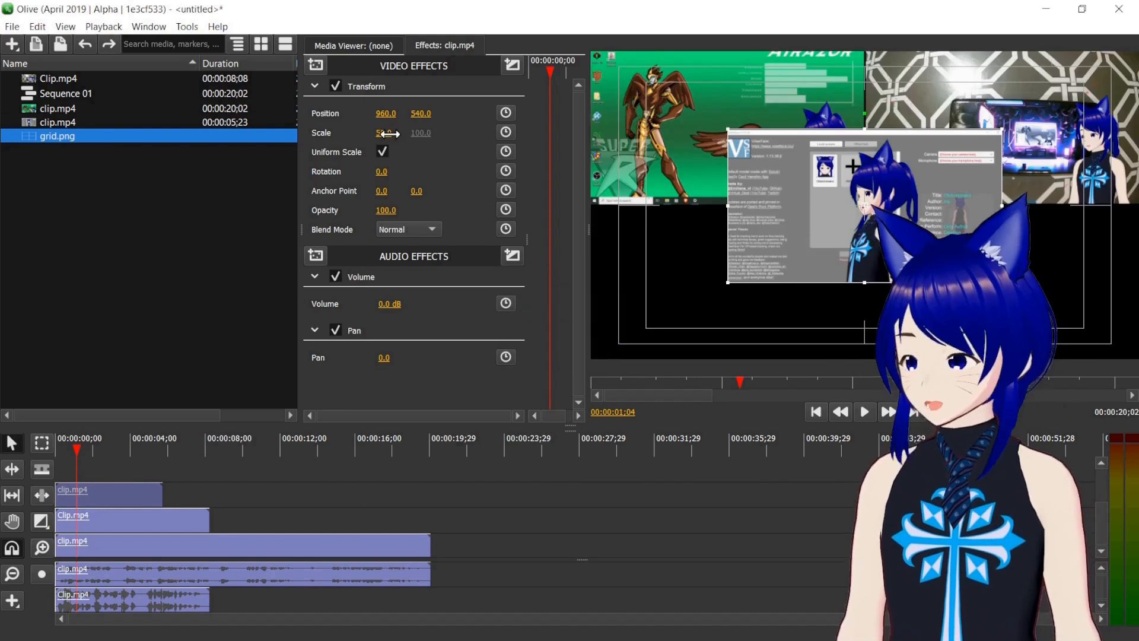
drag(757, 238, 656, 265)
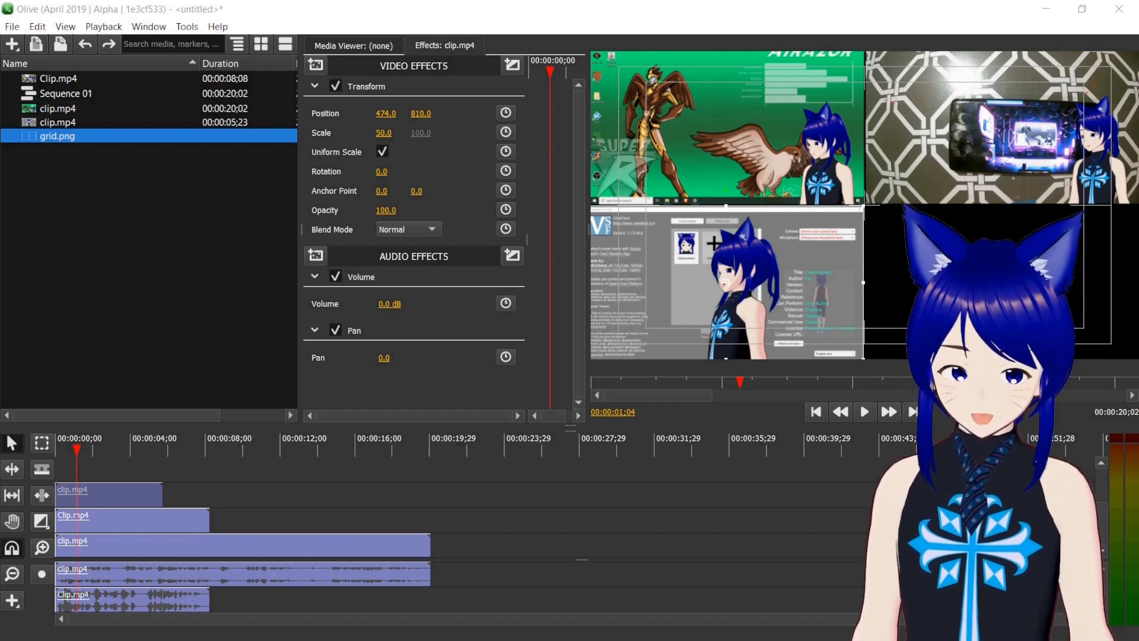
Fill the lower-right quadrant with the wiring clip.mp4, placed on the fourth video track and scaled to 50.
drag(639, 496, 77, 467)
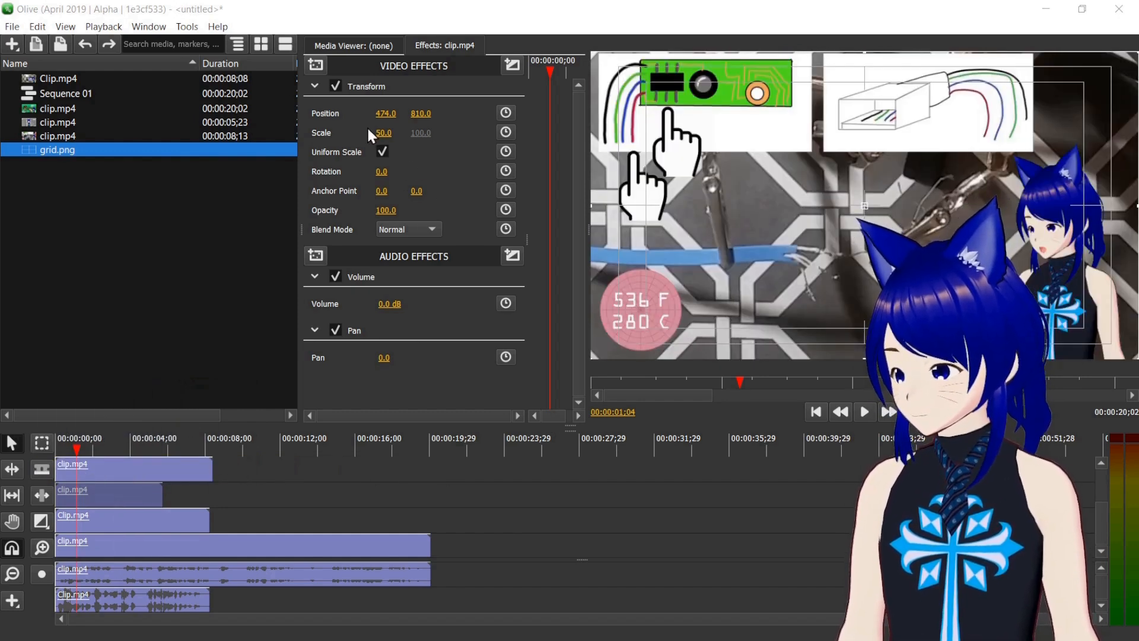
click(133, 493)
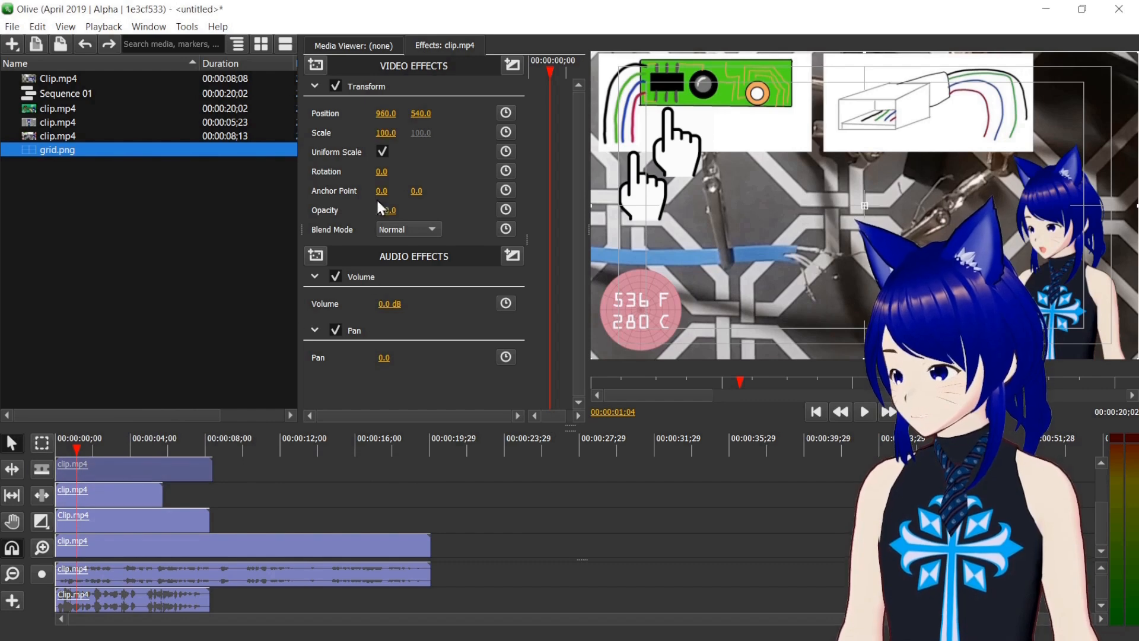
click(384, 134)
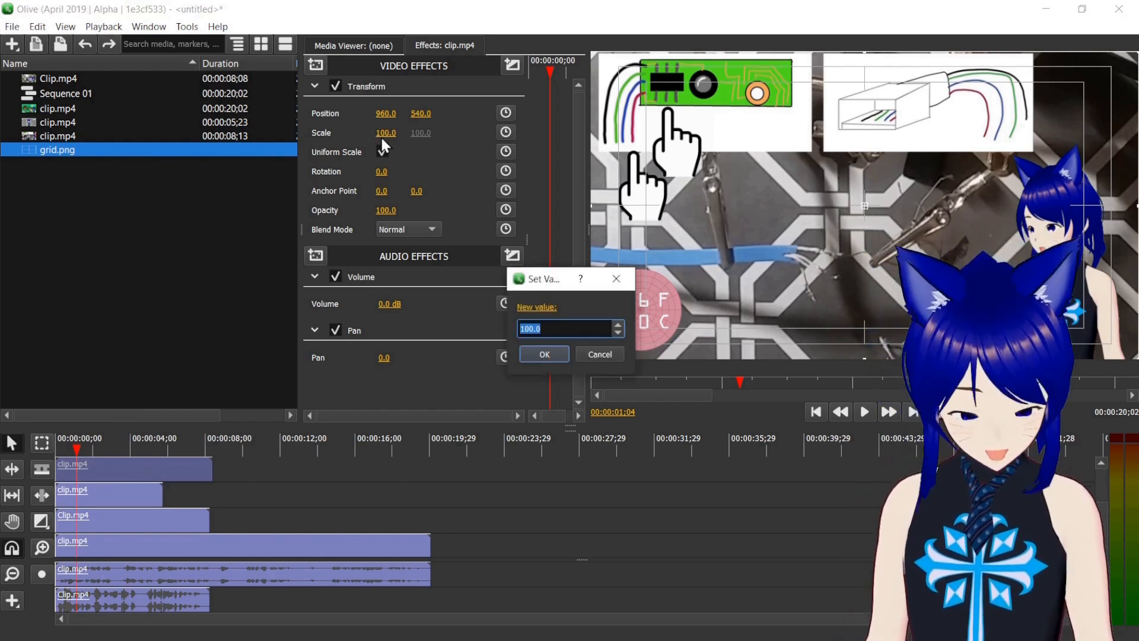
text(50)
key(Return)
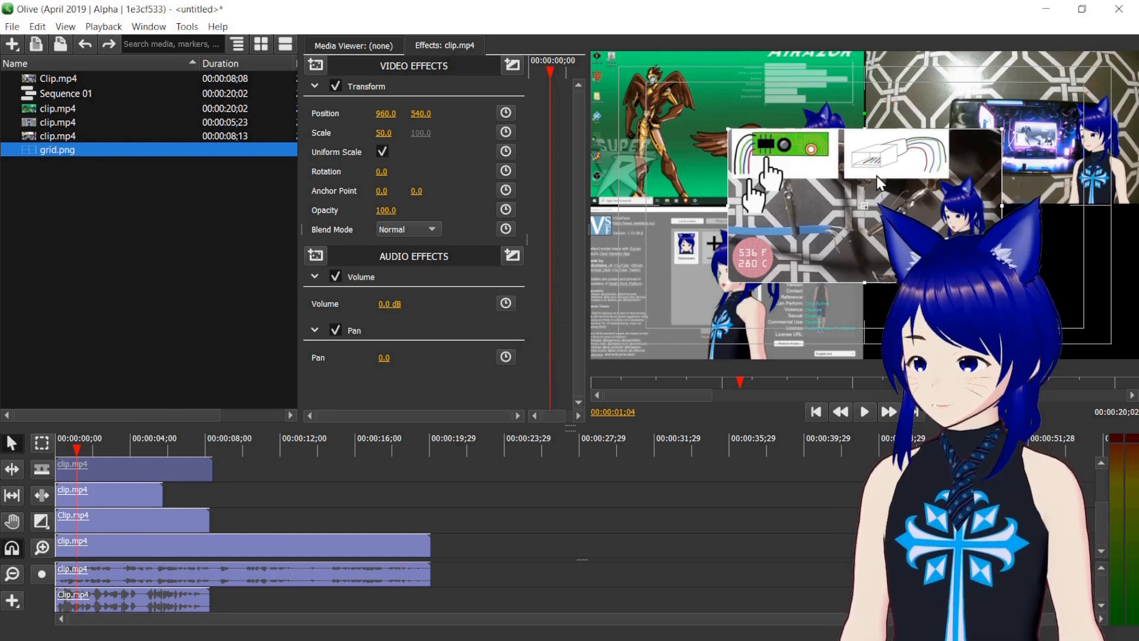
drag(983, 233, 1044, 273)
Lower the upper-right clip by setting its vertical position to 276.
click(141, 516)
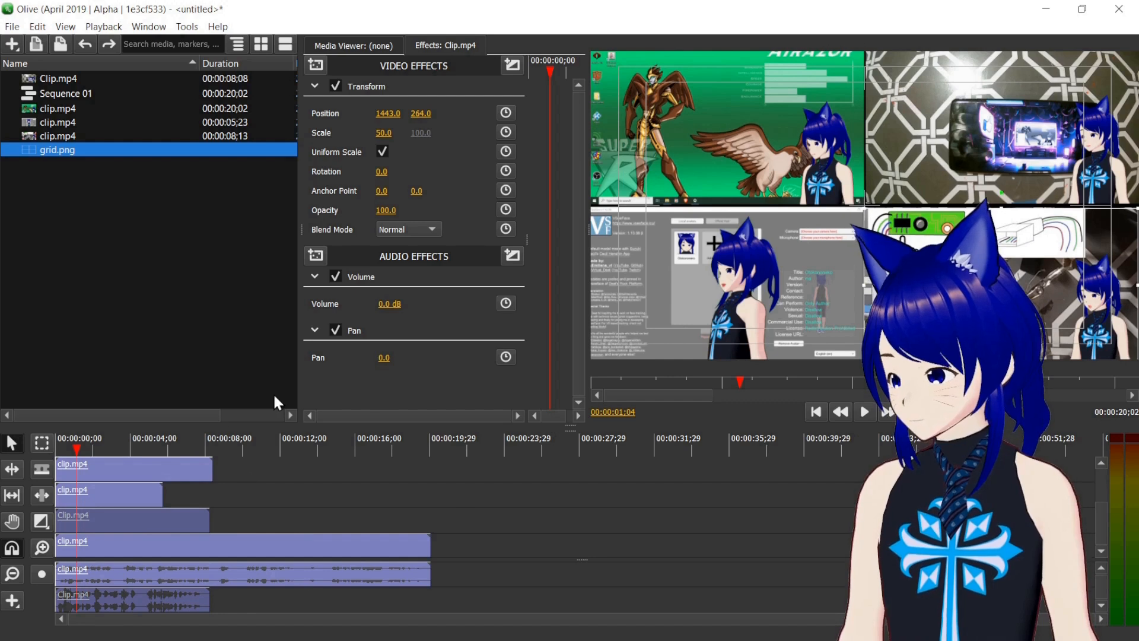
drag(421, 113, 419, 124)
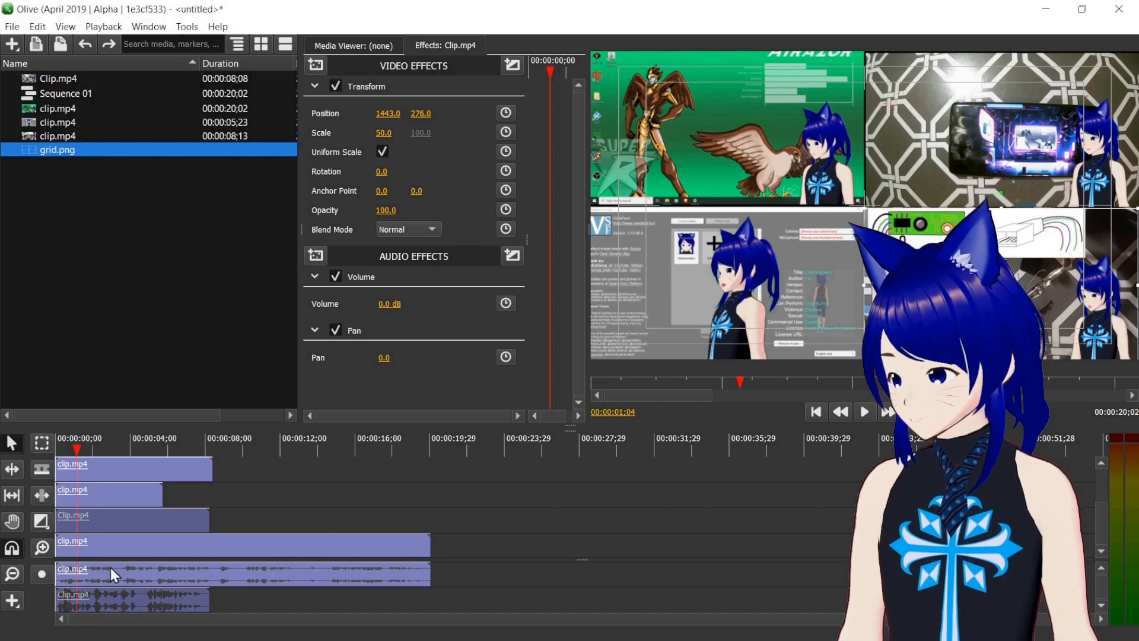
Re-enable the grid.png clip and extend it to the end of the shortest video clip.
drag(651, 426, 584, 356)
drag(587, 189, 635, 189)
click(87, 408)
right_click(89, 410)
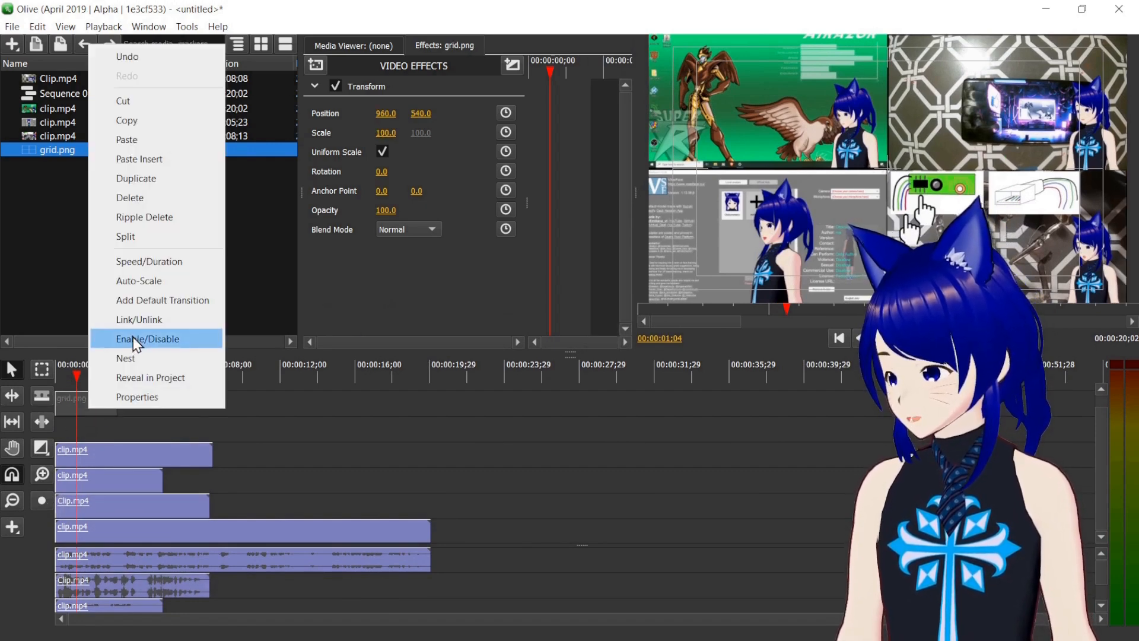
click(170, 338)
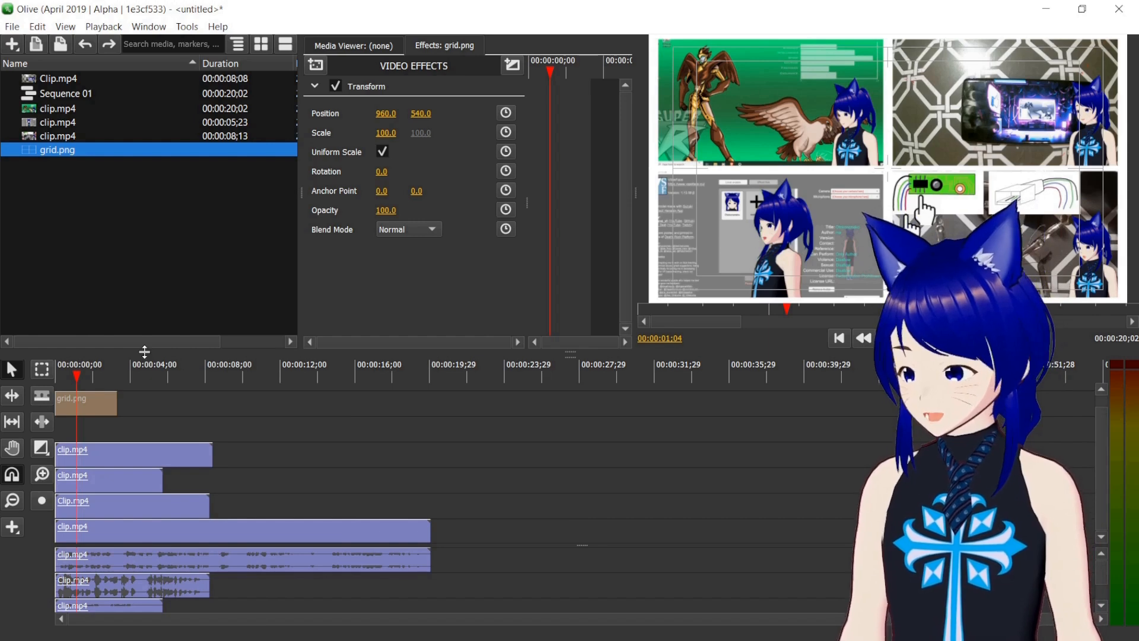
click(117, 372)
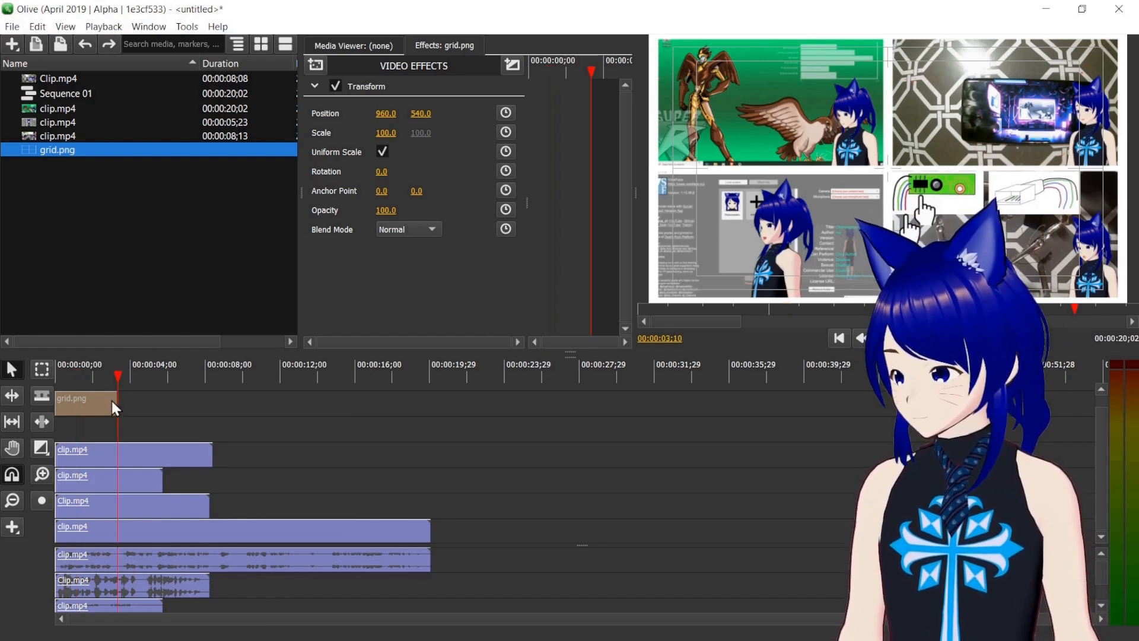
drag(114, 404, 165, 391)
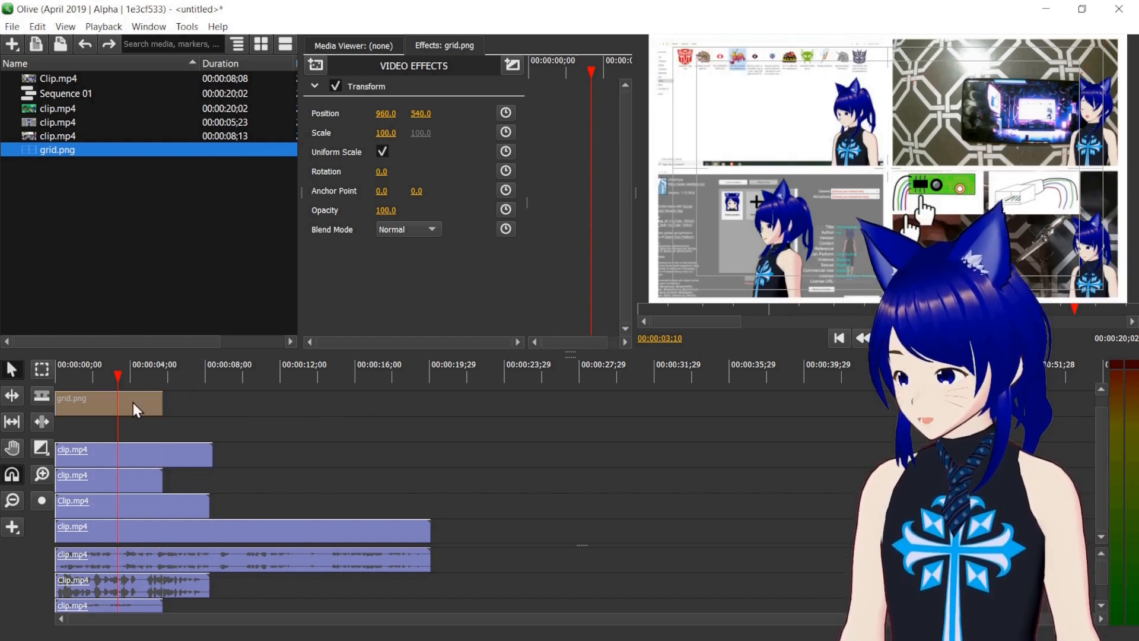
Split the three longer clips at 00:00:05;23 and delete everything past the end of the grid.png clip.
click(165, 376)
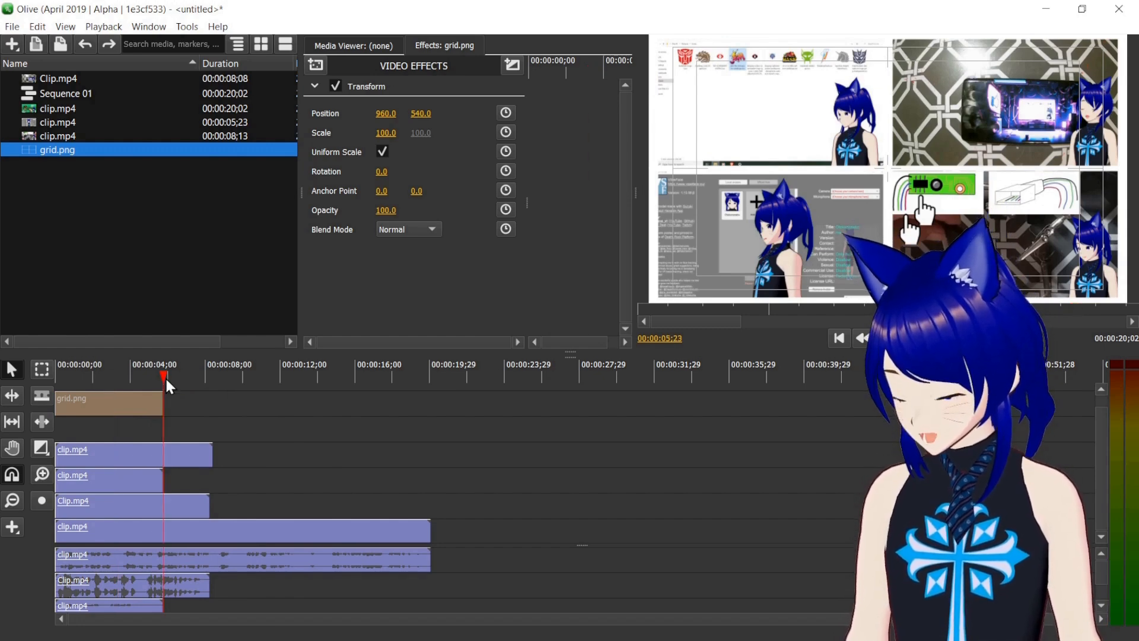
key(c)
click(163, 454)
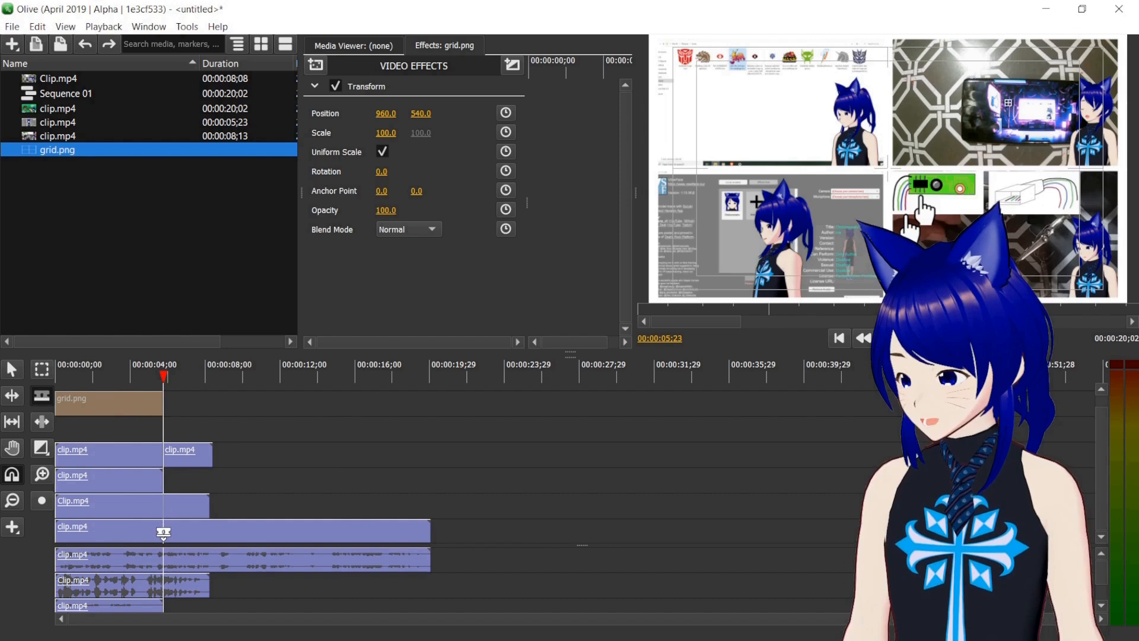
click(163, 505)
click(163, 532)
key(v)
drag(252, 427, 186, 532)
key(Delete)
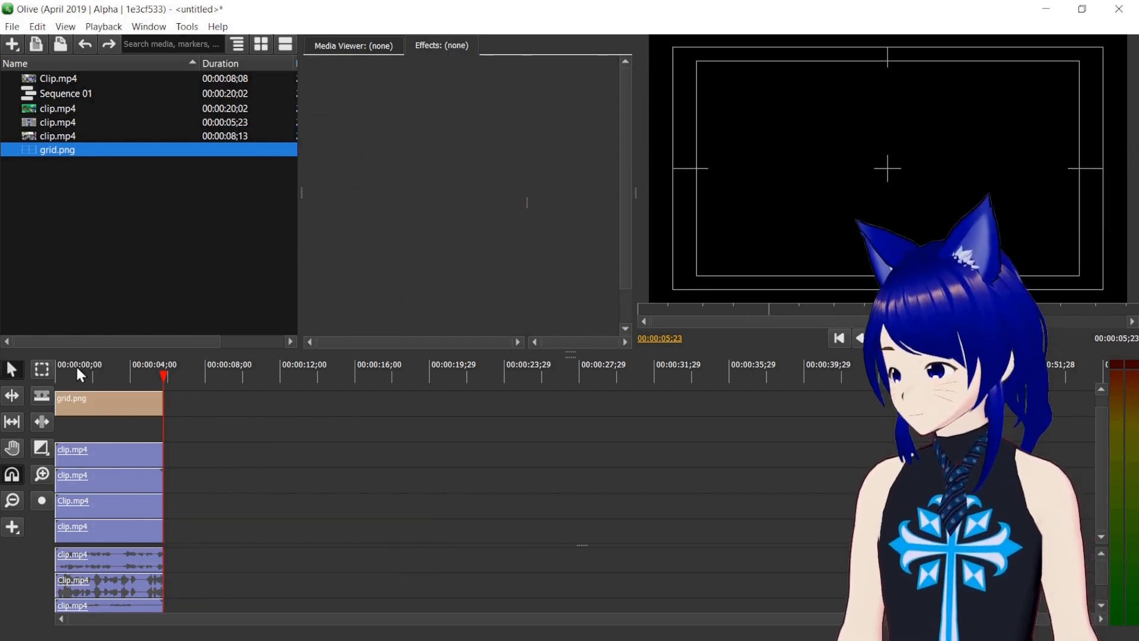
Play the finished split-screen sequence from the beginning.
click(56, 375)
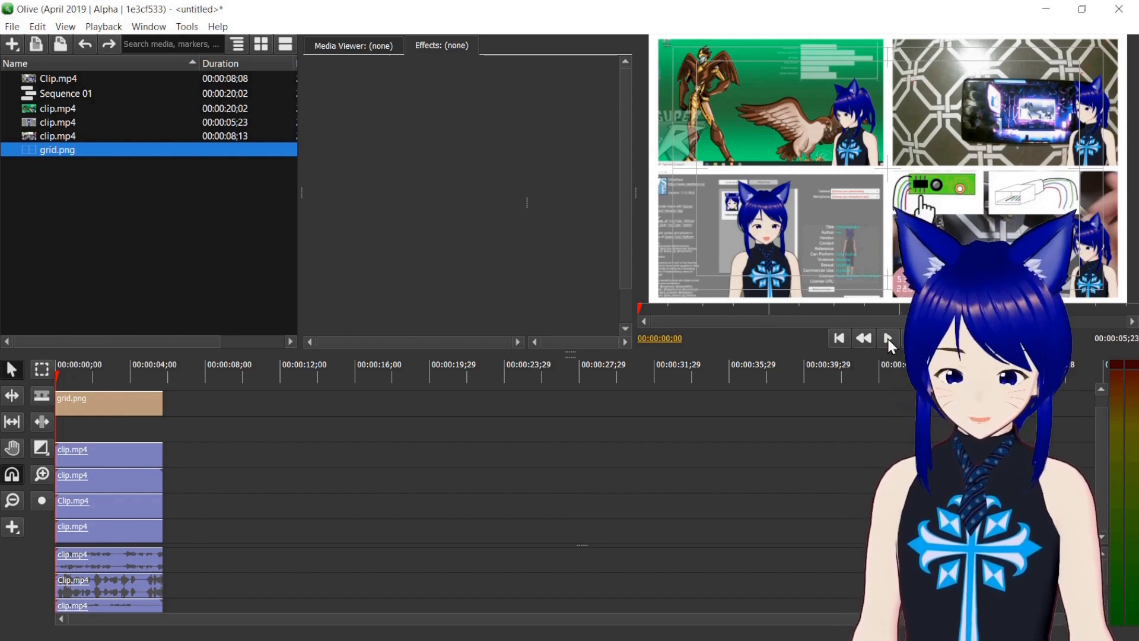
click(887, 338)
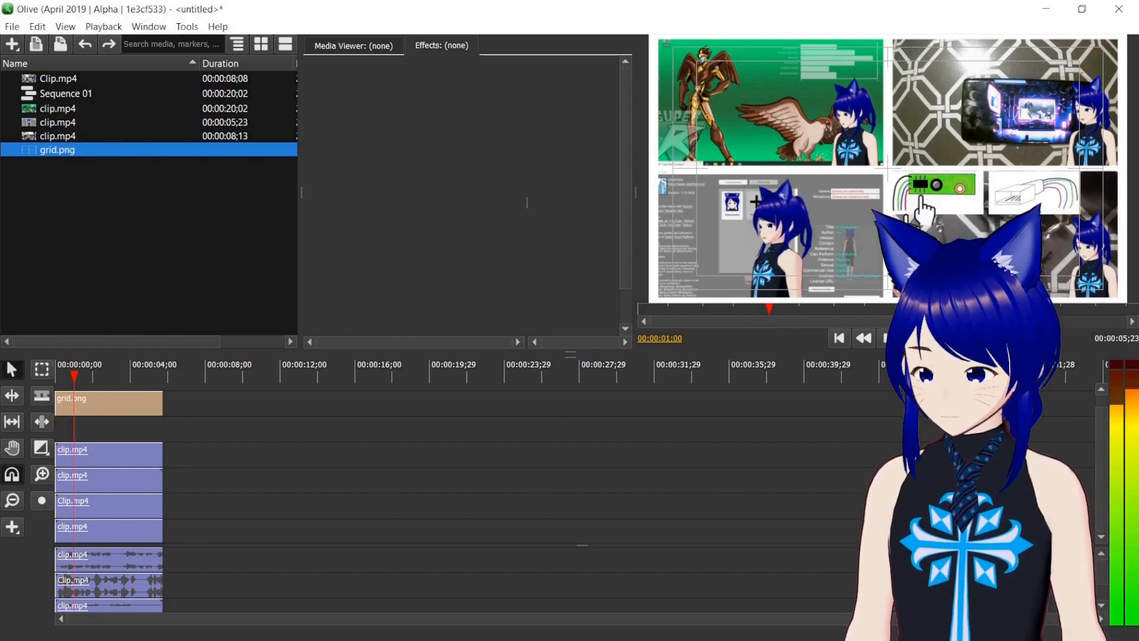